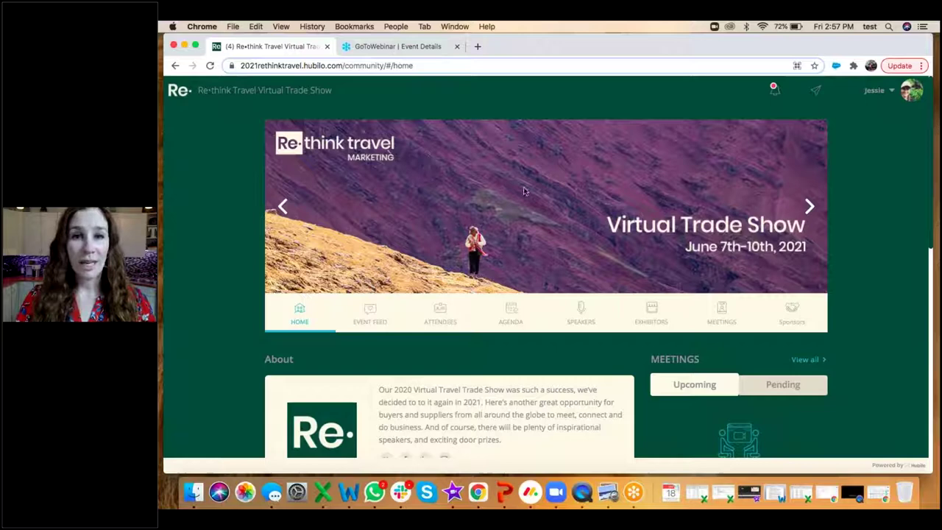
- Open the 7 June meeting-slot editor and close then reopen the 02:30 PM slot twice
{"action": "left_click", "coordinate": [722, 314]}
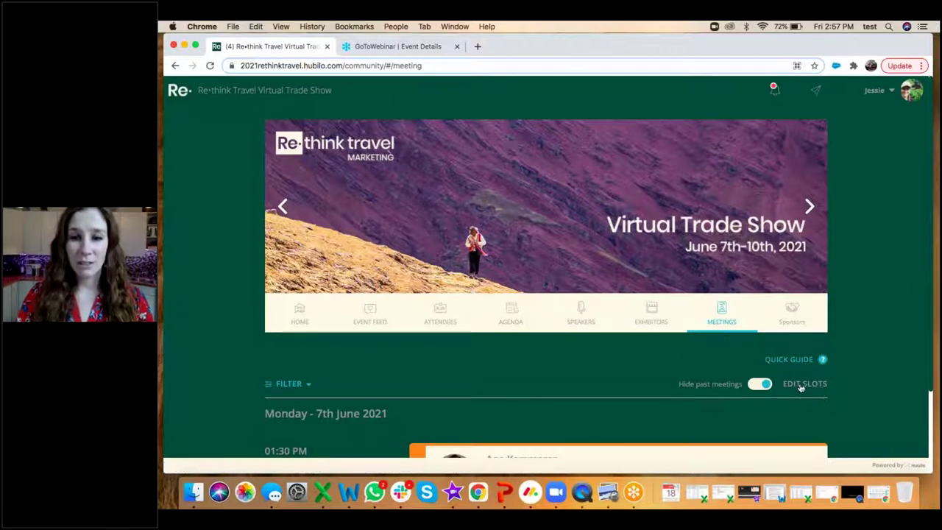
{"action": "left_click", "coordinate": [800, 385]}
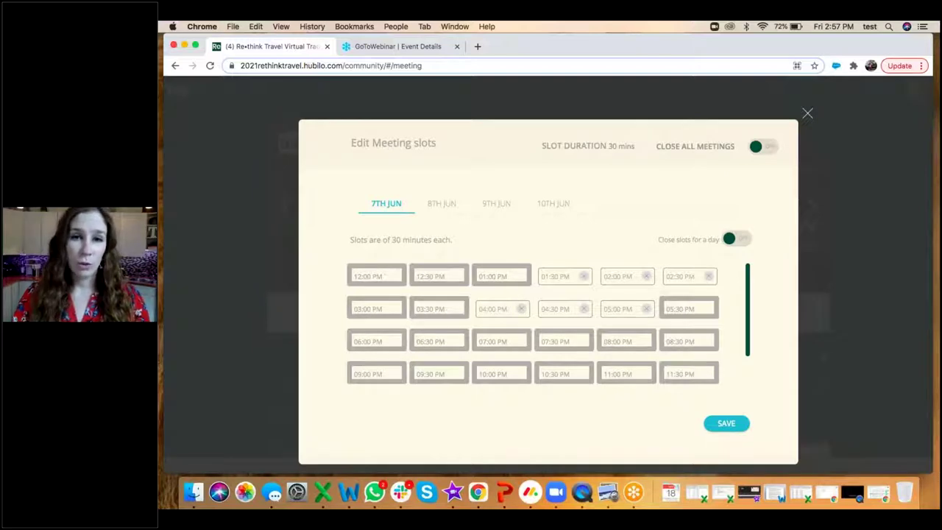
{"action": "left_click", "coordinate": [710, 278]}
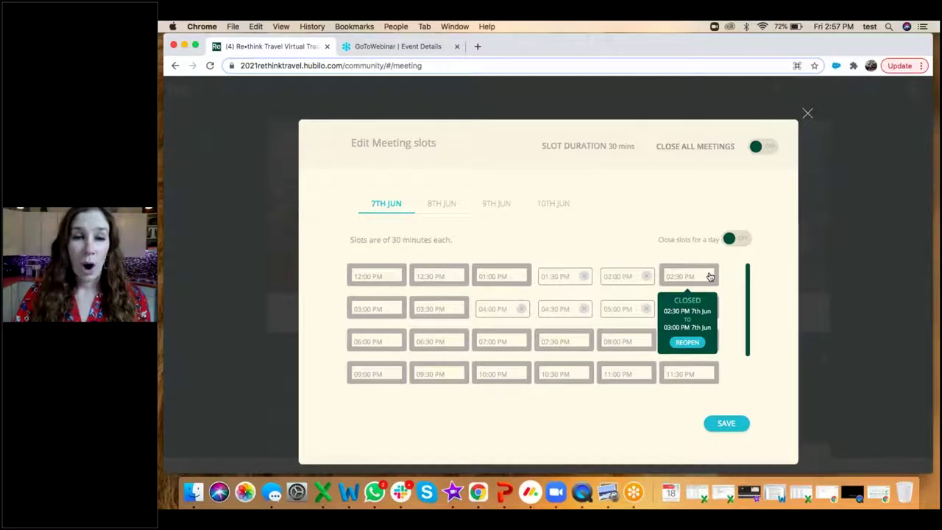
{"action": "left_click", "coordinate": [686, 344]}
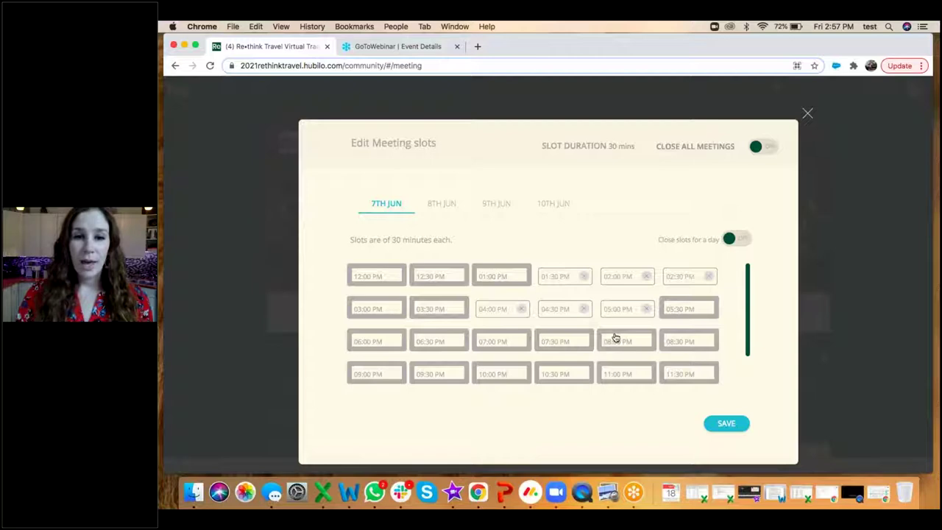
{"action": "left_click", "coordinate": [710, 277]}
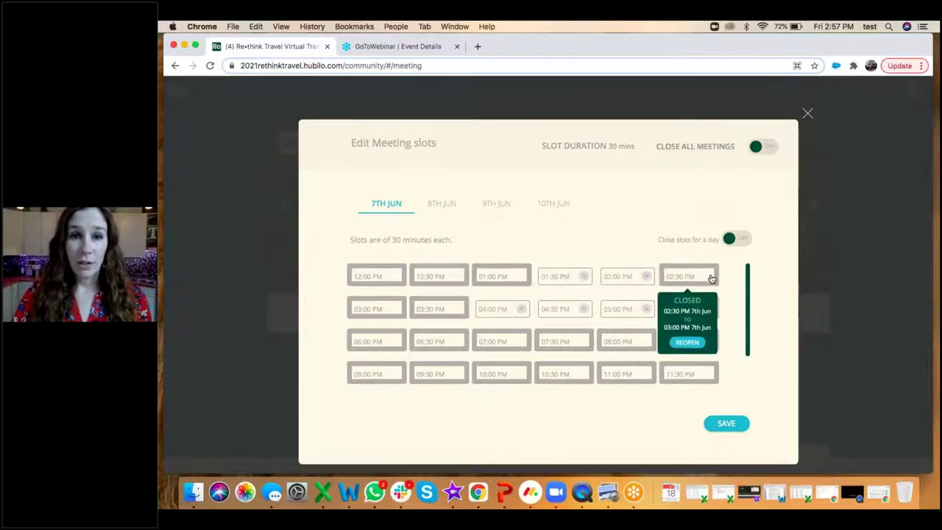
{"action": "left_click", "coordinate": [712, 277]}
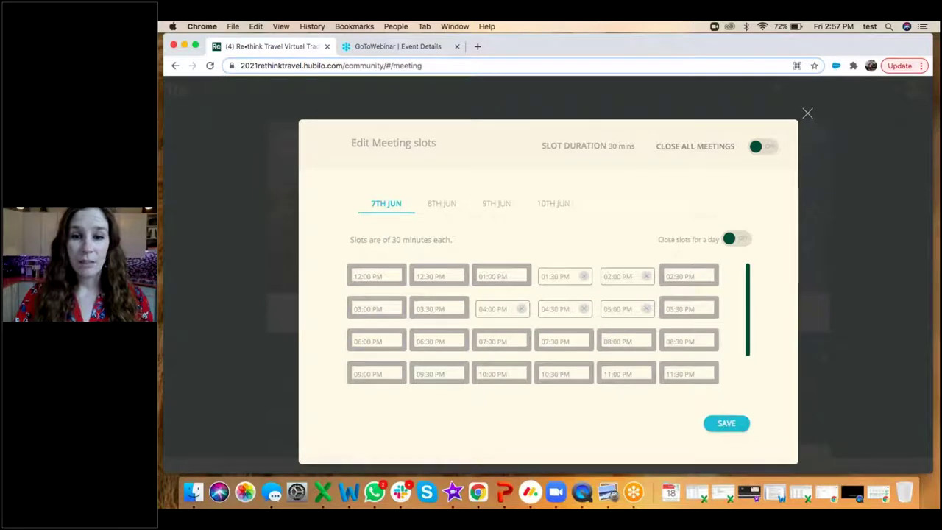
- Save the slots, review the 8, 9 and 10 June availability, save again and close the editor
{"action": "left_click", "coordinate": [726, 423]}
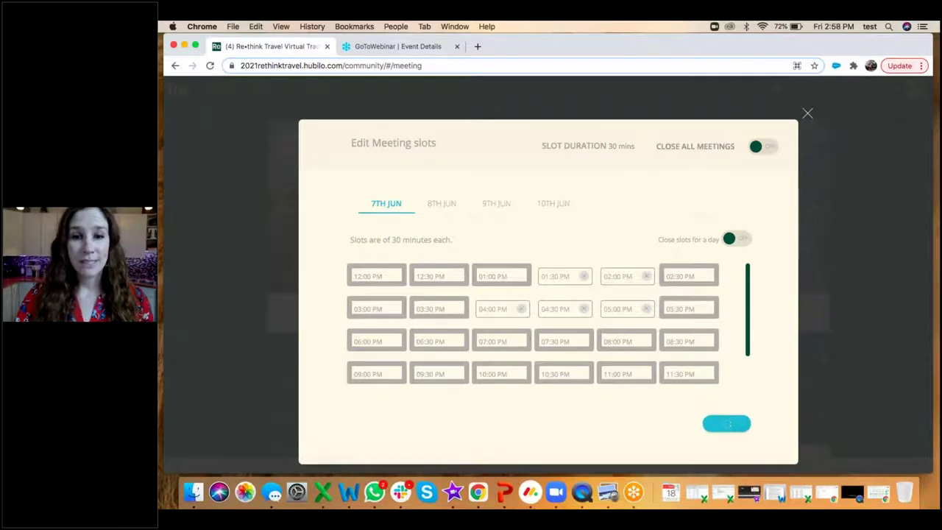
{"action": "left_click", "coordinate": [440, 207]}
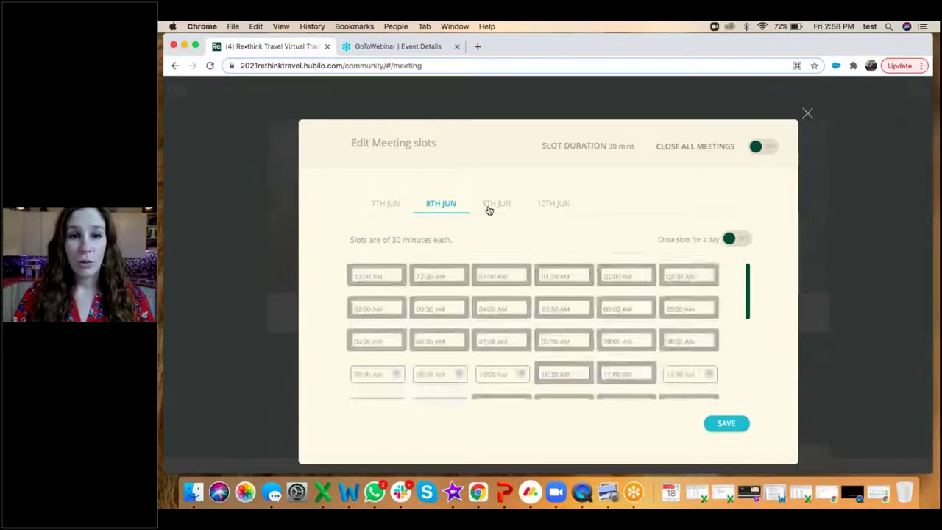
{"action": "left_click", "coordinate": [490, 208]}
{"action": "left_click", "coordinate": [541, 209]}
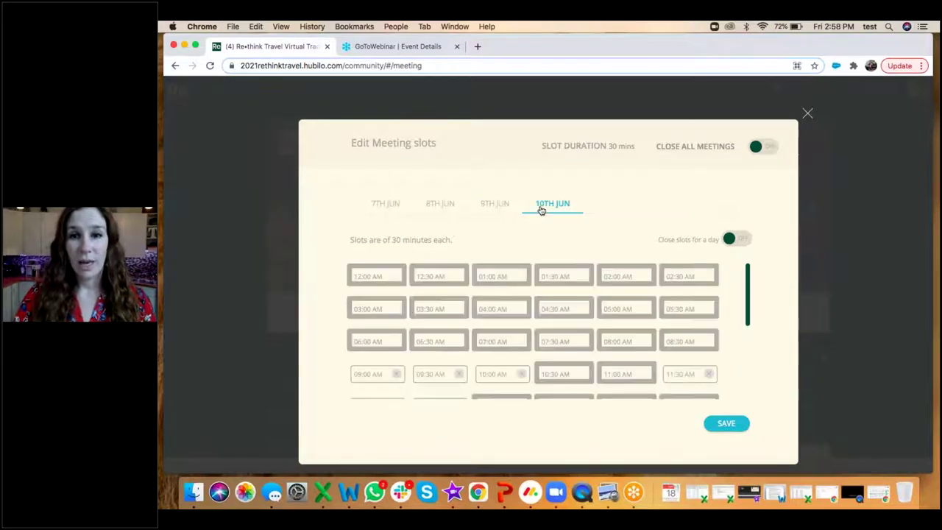
{"action": "left_click", "coordinate": [727, 425]}
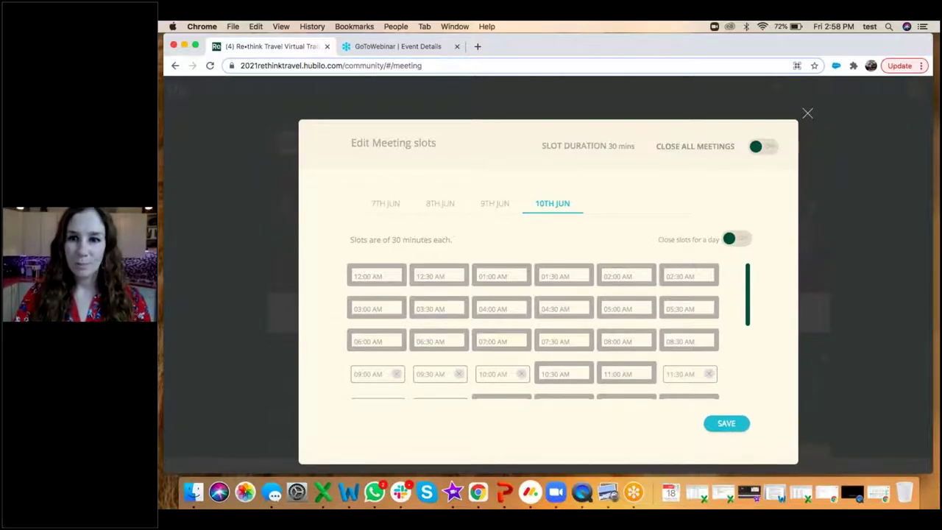
{"action": "left_click", "coordinate": [807, 114]}
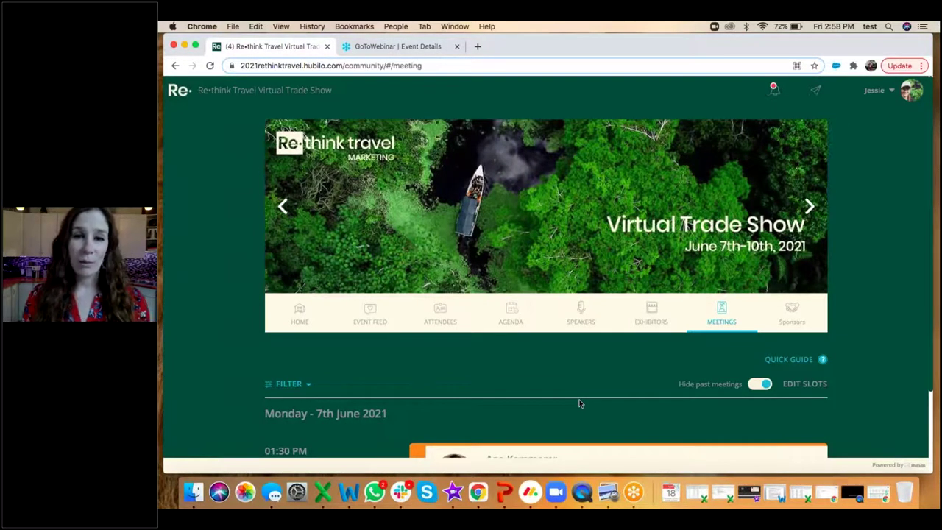
- Open the Attendees directory and look over its Sort By and Filter options
{"action": "left_click", "coordinate": [438, 316]}
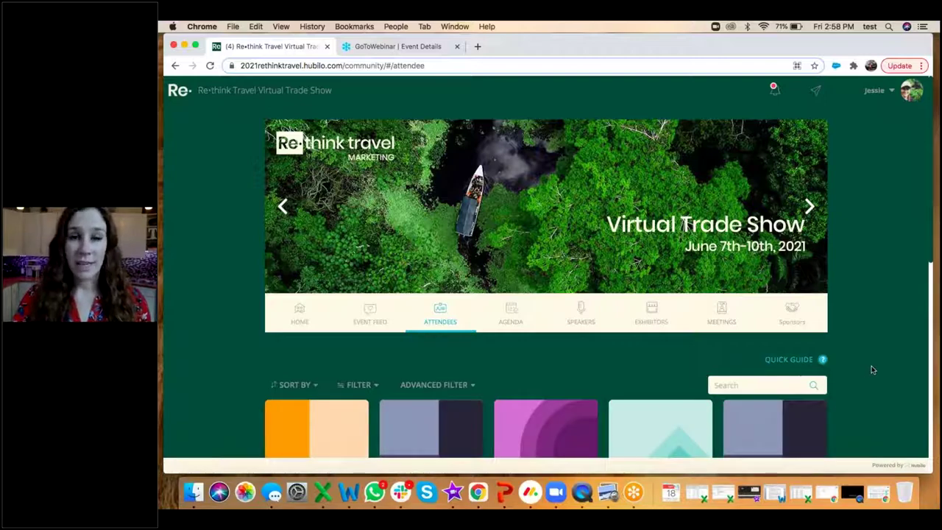
{"action": "scroll", "coordinate": [871, 370], "scroll_direction": "down", "scroll_amount": 2}
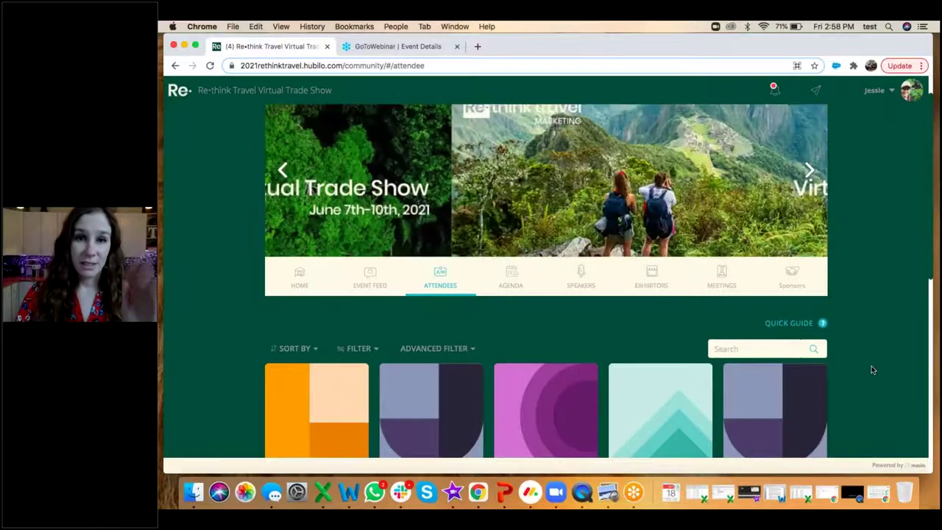
{"action": "left_click", "coordinate": [298, 350]}
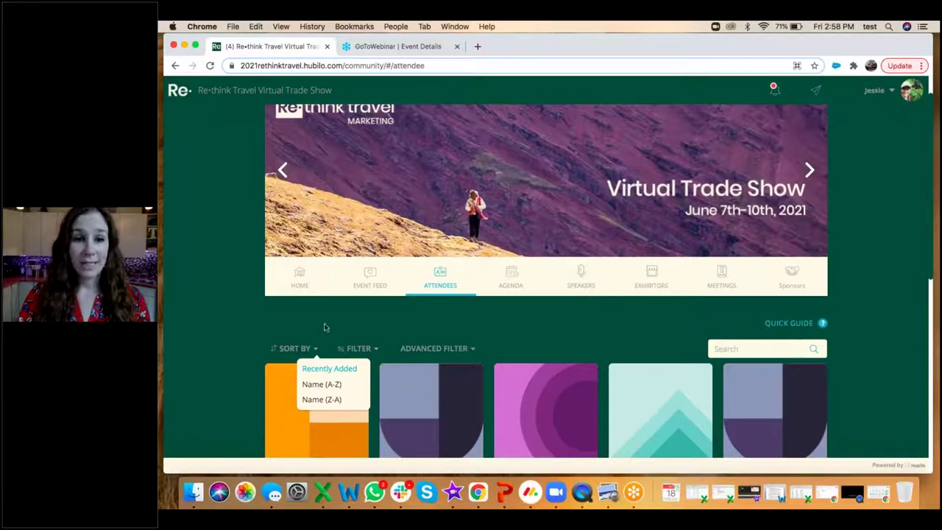
{"action": "left_click", "coordinate": [361, 349]}
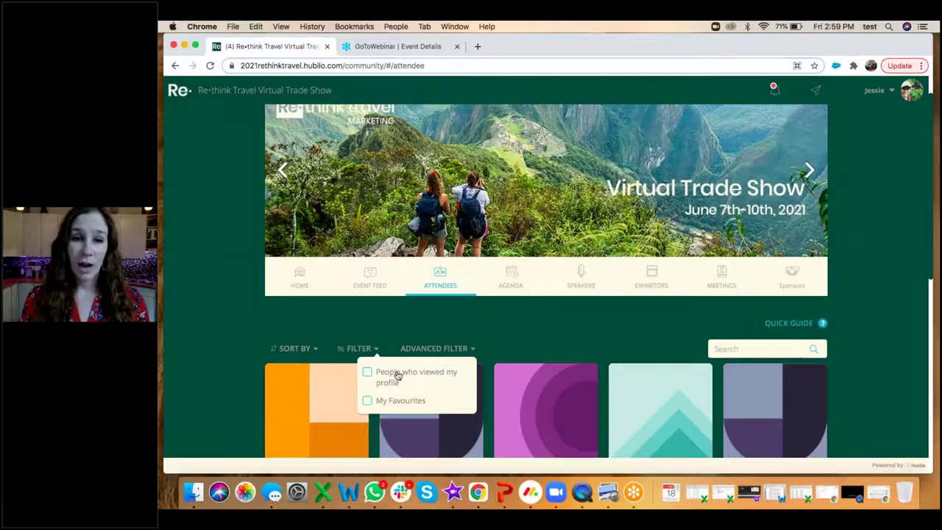
{"action": "left_click", "coordinate": [437, 313]}
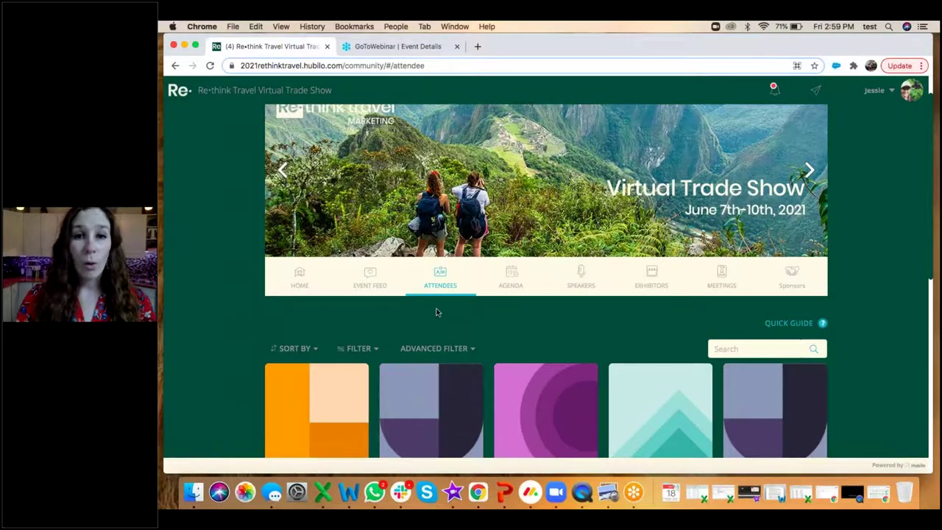
- Open the advanced attendee filter and scroll through its categories
{"action": "left_click", "coordinate": [447, 349]}
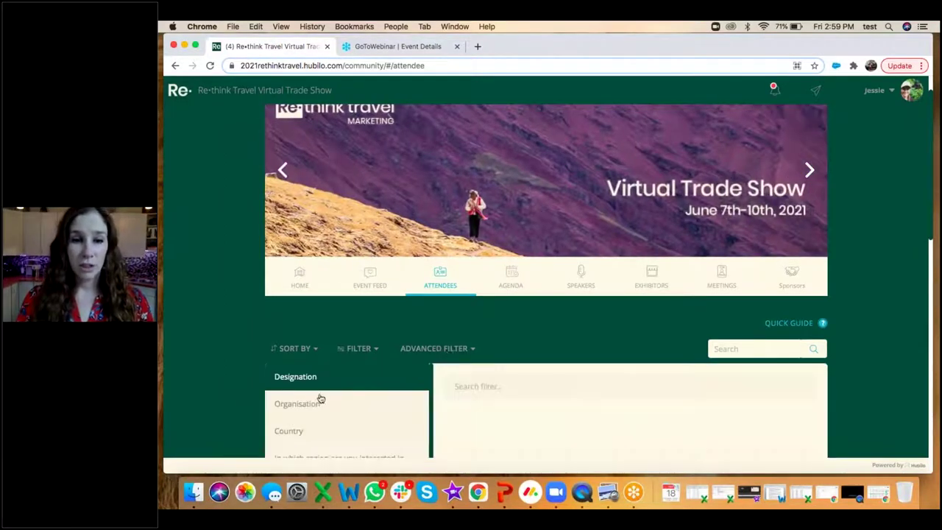
{"action": "scroll", "coordinate": [337, 437], "scroll_direction": "down", "scroll_amount": 3}
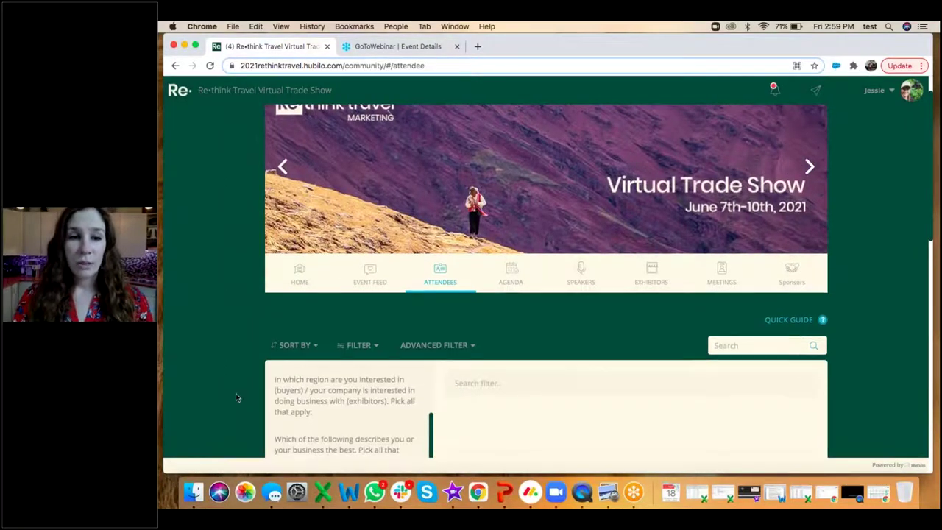
{"action": "scroll", "coordinate": [235, 393], "scroll_direction": "down", "scroll_amount": 3}
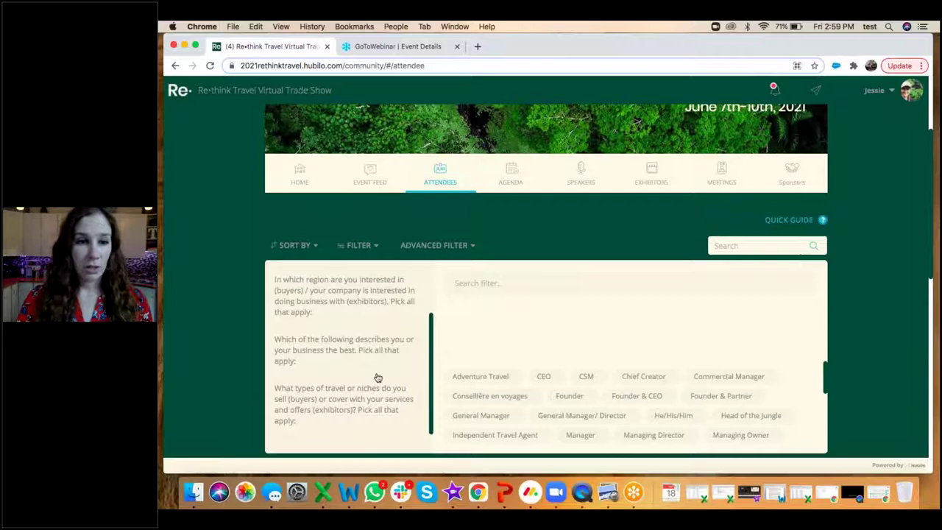
{"action": "scroll", "coordinate": [376, 377], "scroll_direction": "up", "scroll_amount": 3}
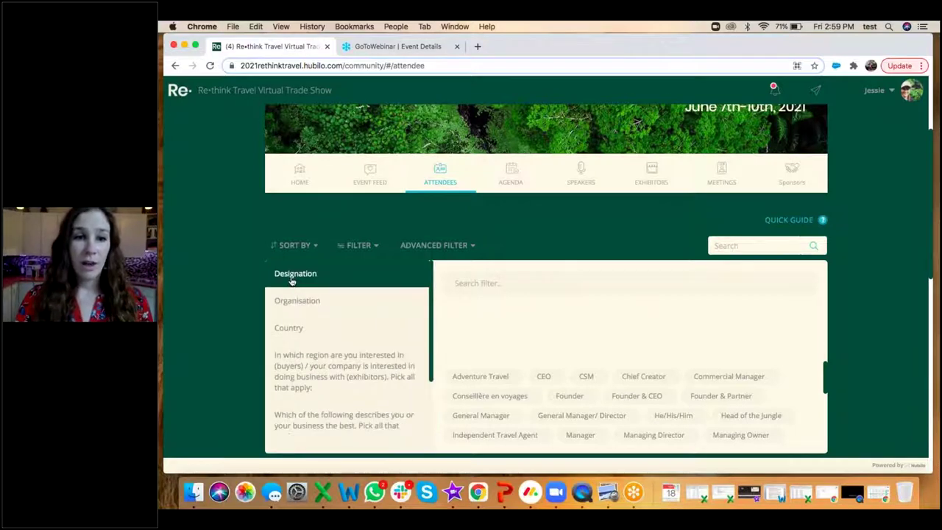
- Browse the Organisation, Country, region and business-type values, ending on travel types or niches
{"action": "left_click", "coordinate": [302, 306]}
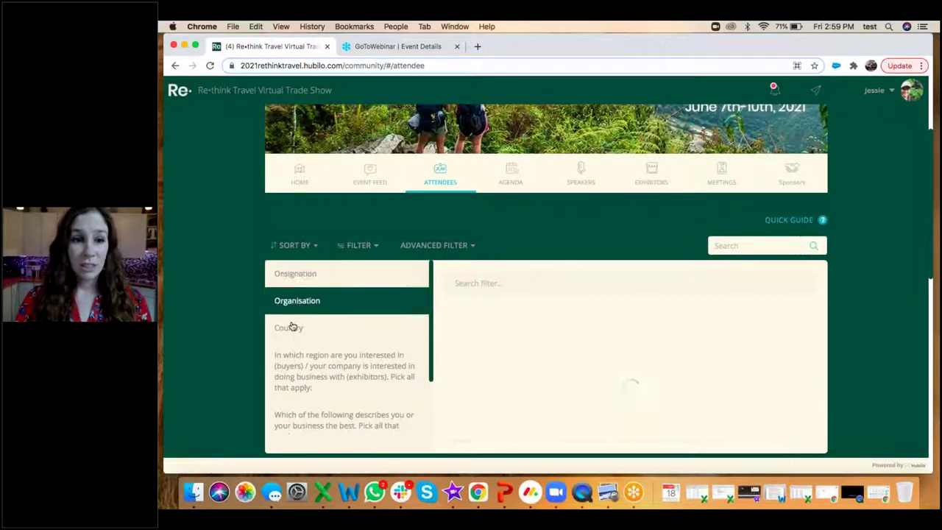
{"action": "left_click", "coordinate": [290, 331]}
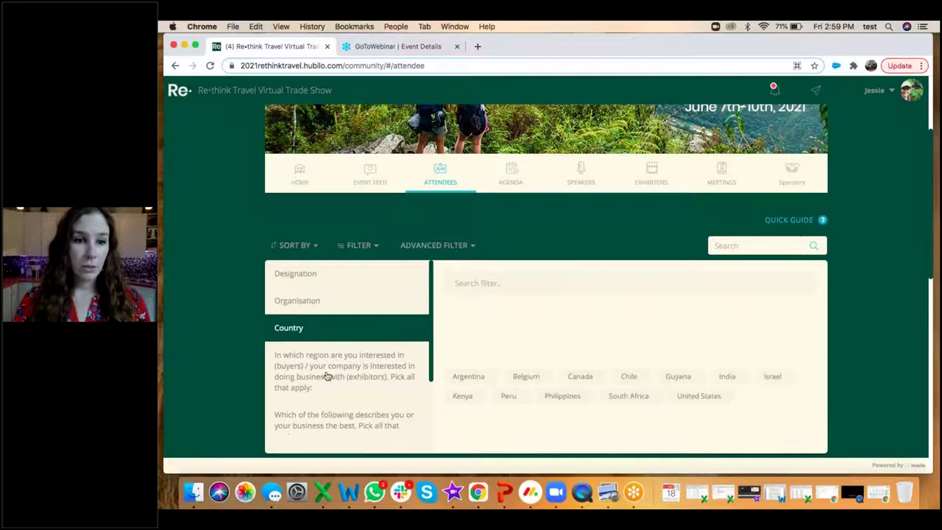
{"action": "left_click", "coordinate": [326, 374]}
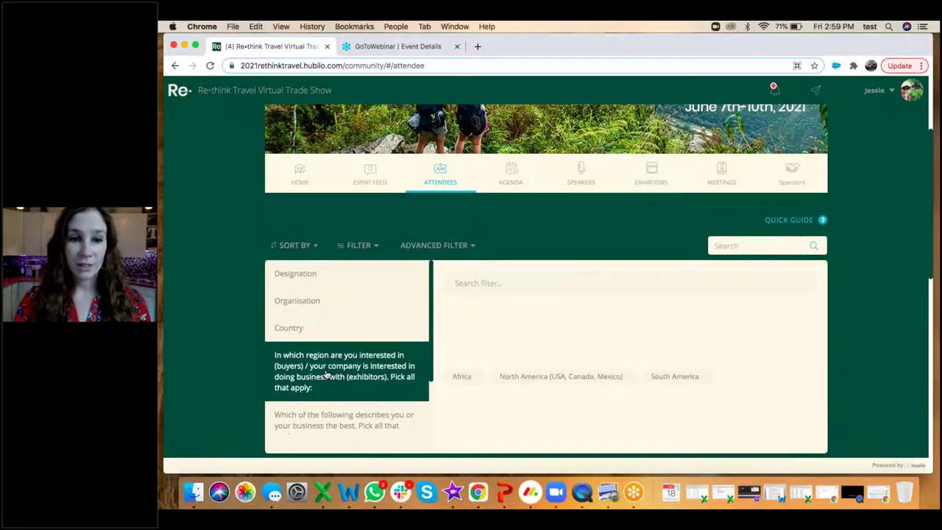
{"action": "scroll", "coordinate": [326, 373], "scroll_direction": "down", "scroll_amount": 2}
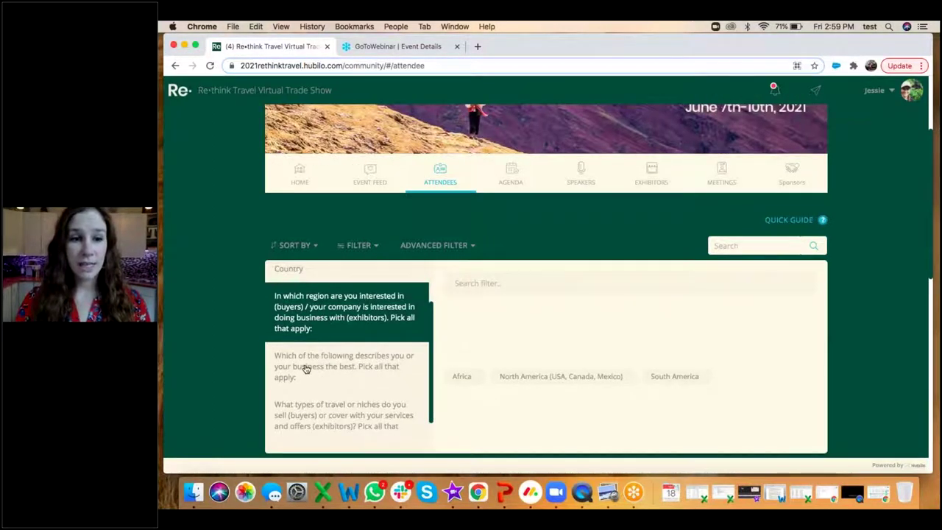
{"action": "left_click", "coordinate": [306, 369]}
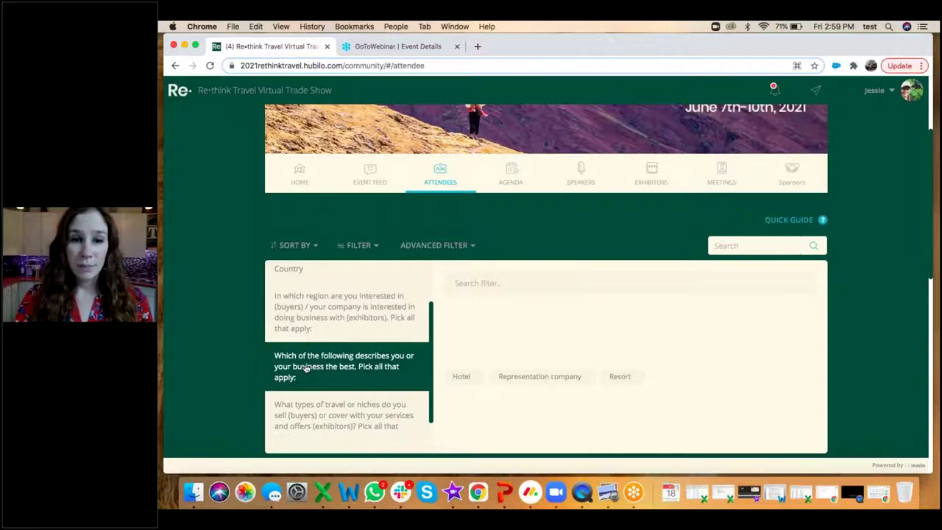
{"action": "left_click", "coordinate": [320, 423]}
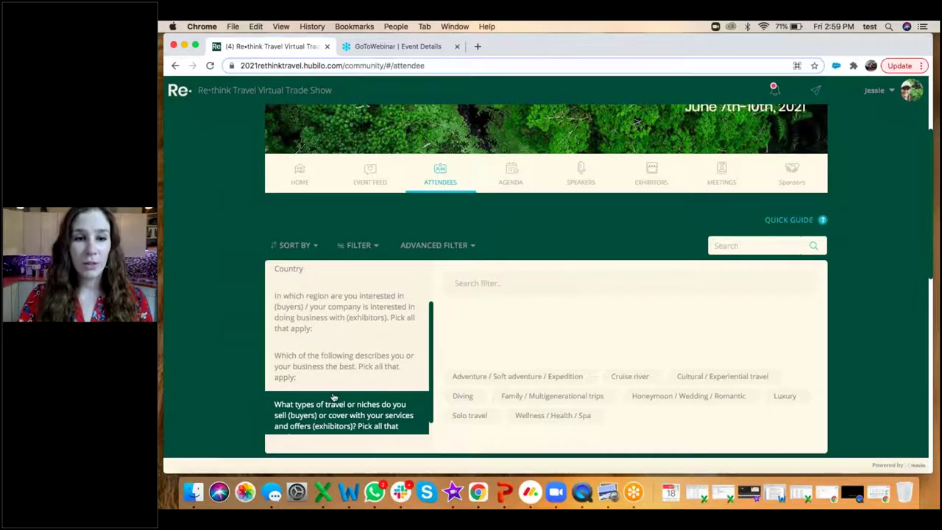
{"action": "scroll", "coordinate": [333, 397], "scroll_direction": "down", "scroll_amount": 1}
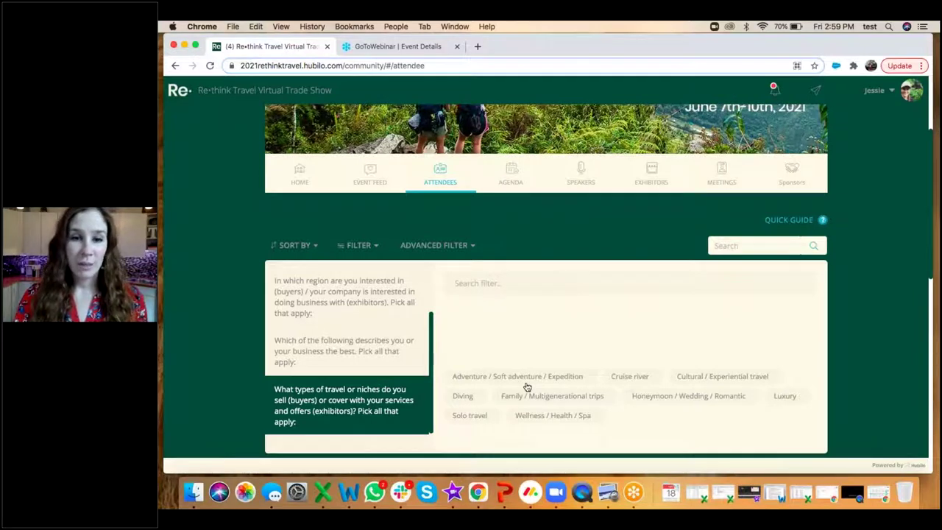
- Try the Diving tag, then filter attendees by Wellness / Health / Spa and Luxury
{"action": "left_click", "coordinate": [462, 396]}
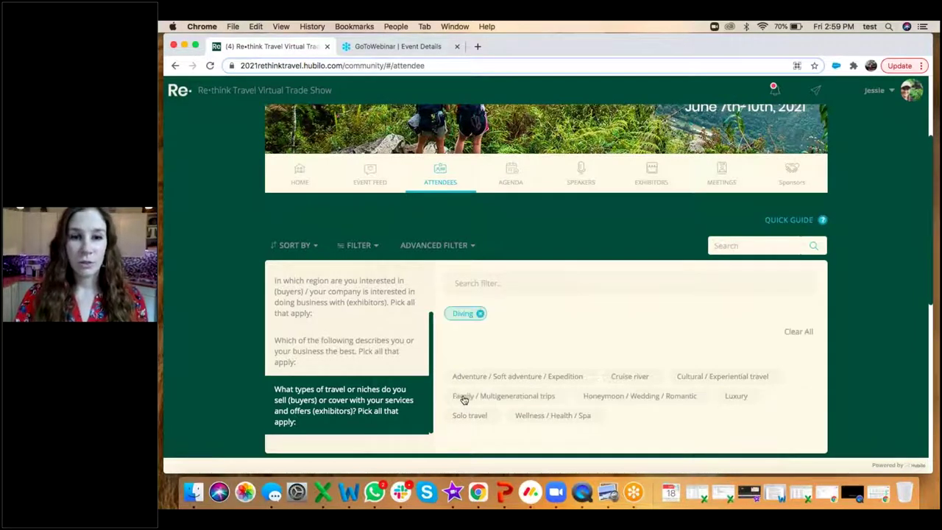
{"action": "left_click", "coordinate": [480, 314]}
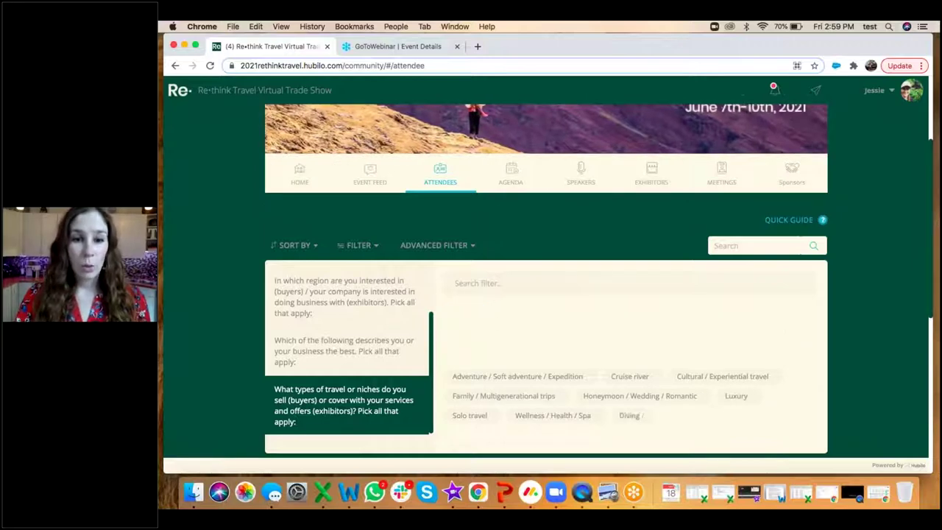
{"action": "left_click", "coordinate": [547, 415]}
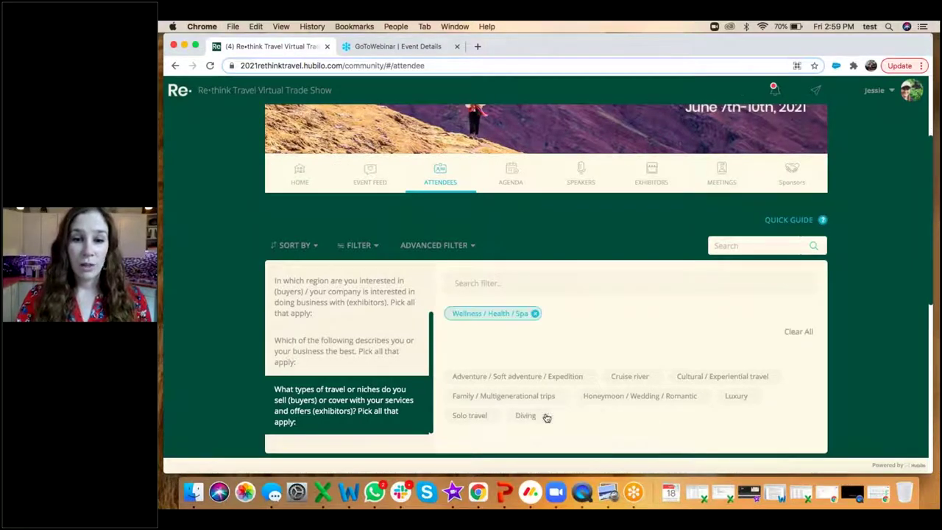
{"action": "left_click", "coordinate": [738, 396]}
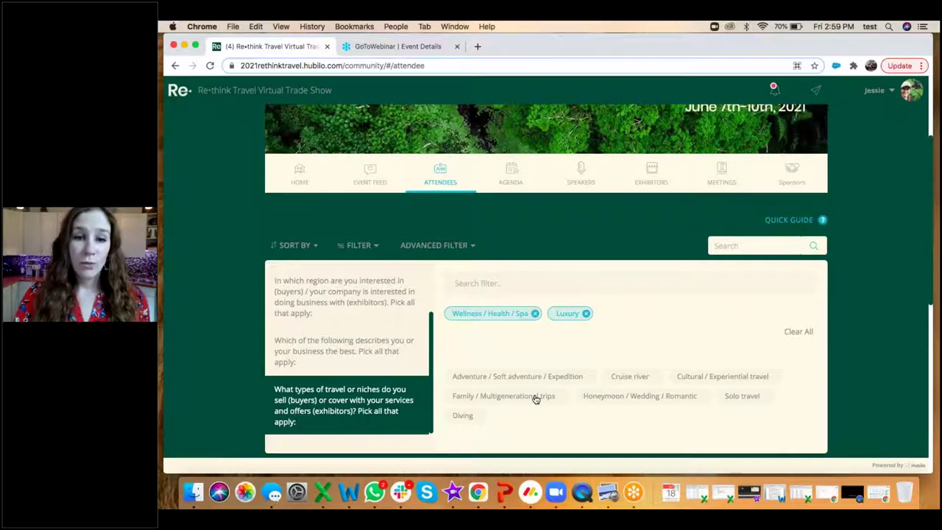
{"action": "scroll", "coordinate": [536, 398], "scroll_direction": "down", "scroll_amount": 2}
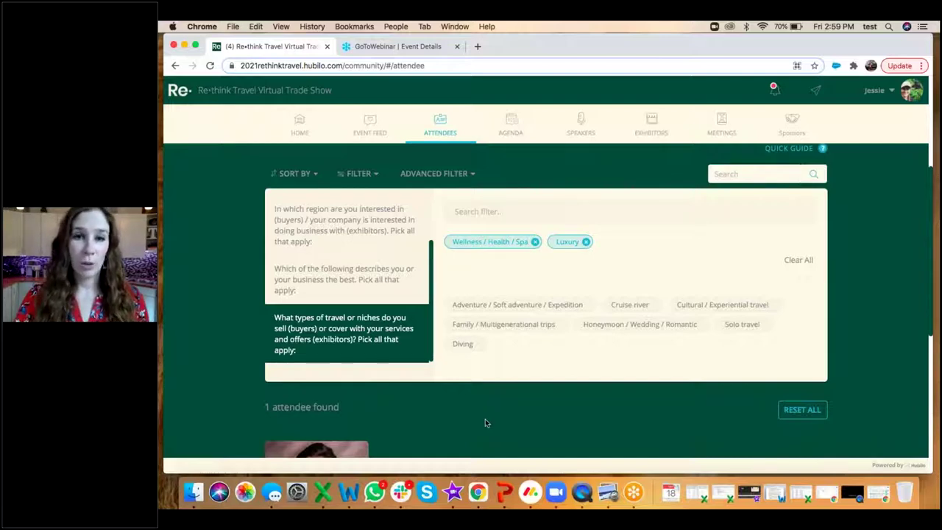
{"action": "scroll", "coordinate": [485, 422], "scroll_direction": "down", "scroll_amount": 1}
- Remove the Wellness / Health / Spa and Luxury chips and close the advanced filter
{"action": "mouse_move", "coordinate": [342, 433]}
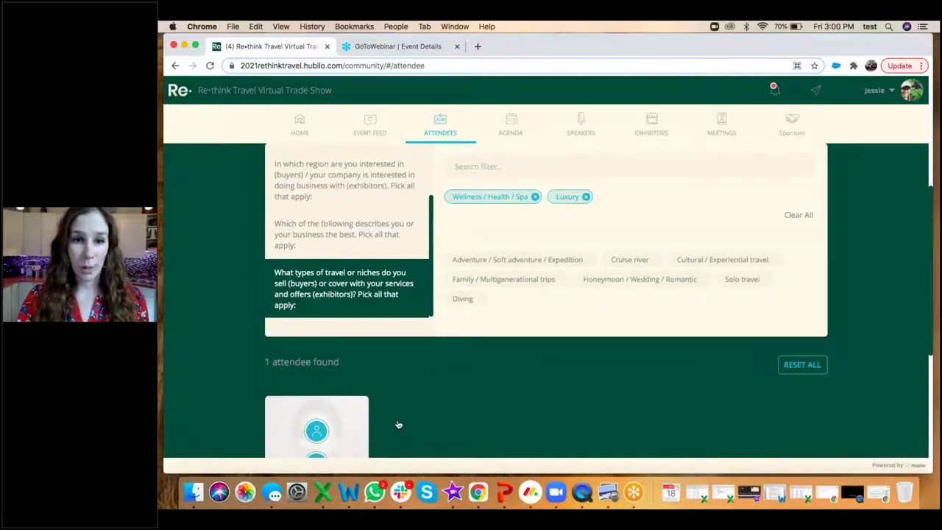
{"action": "scroll", "coordinate": [400, 425], "scroll_direction": "up", "scroll_amount": 2}
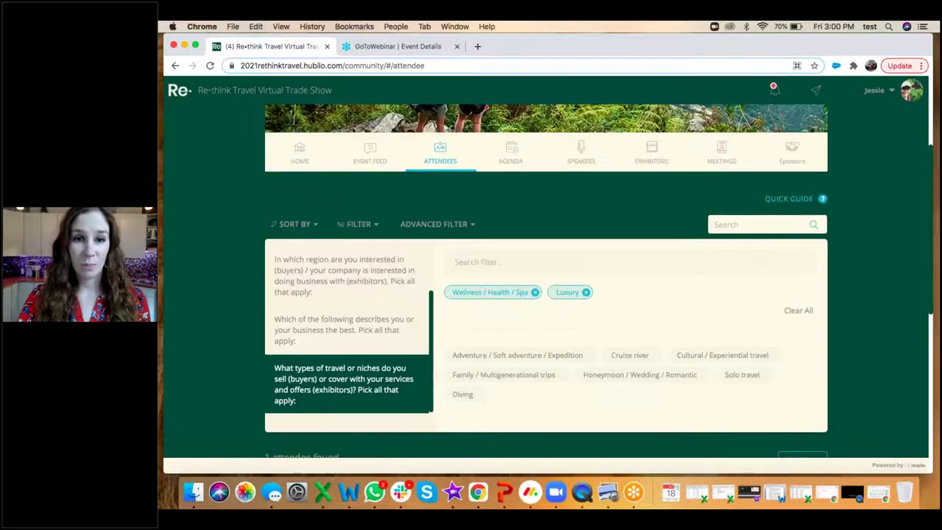
{"action": "left_click", "coordinate": [535, 293]}
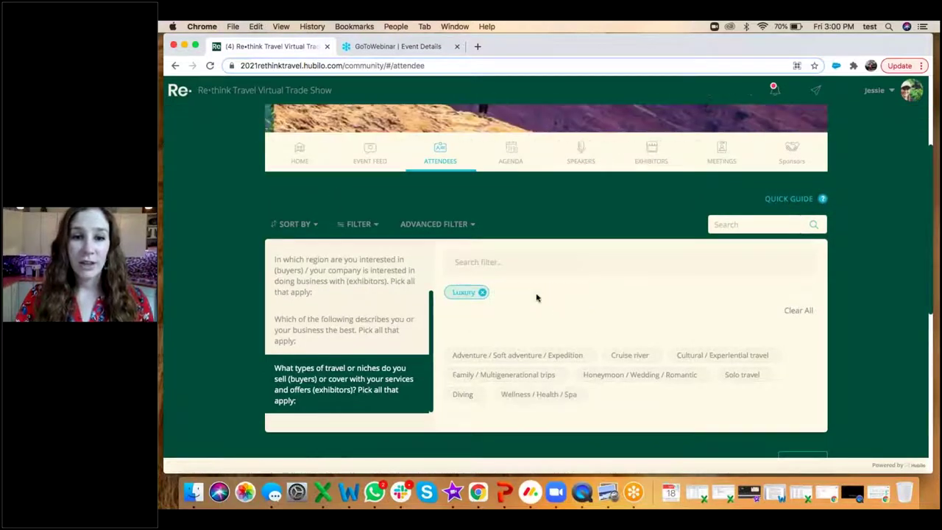
{"action": "left_click", "coordinate": [482, 292]}
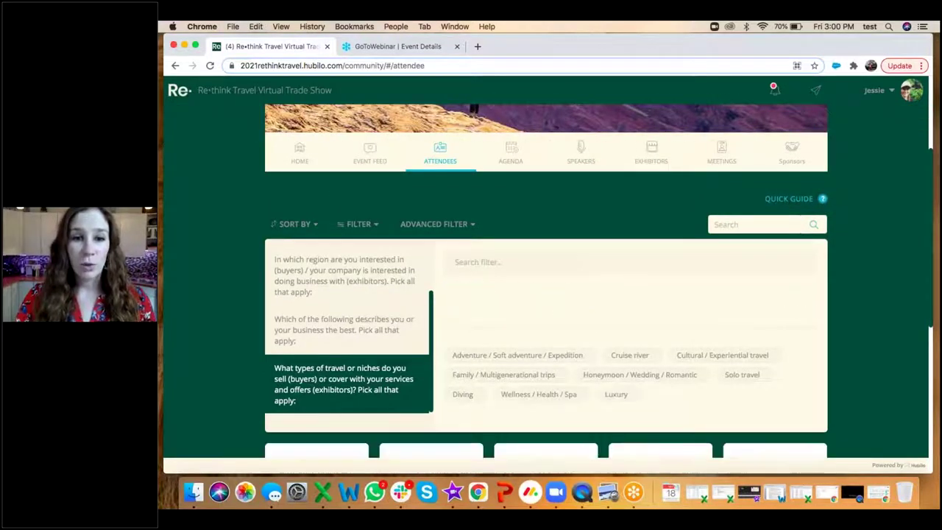
{"action": "left_click", "coordinate": [450, 223]}
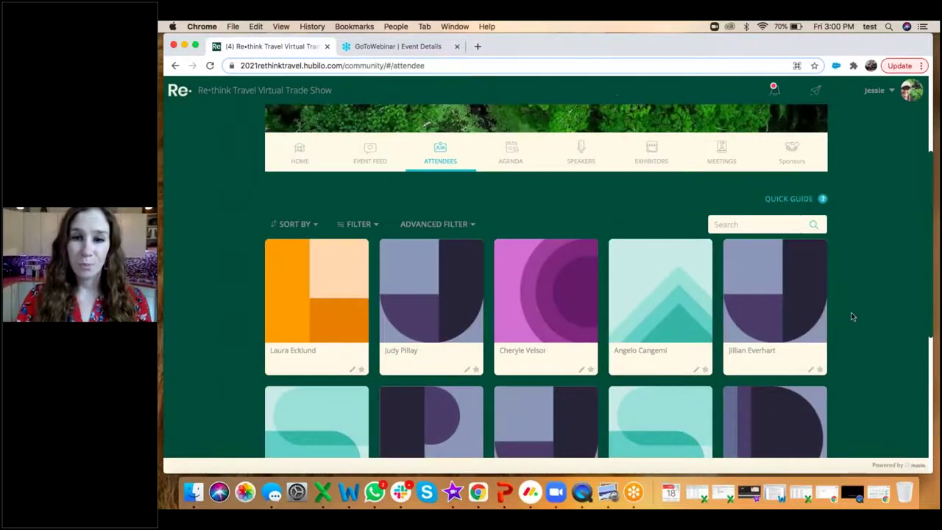
{"action": "scroll", "coordinate": [852, 316], "scroll_direction": "down", "scroll_amount": 10}
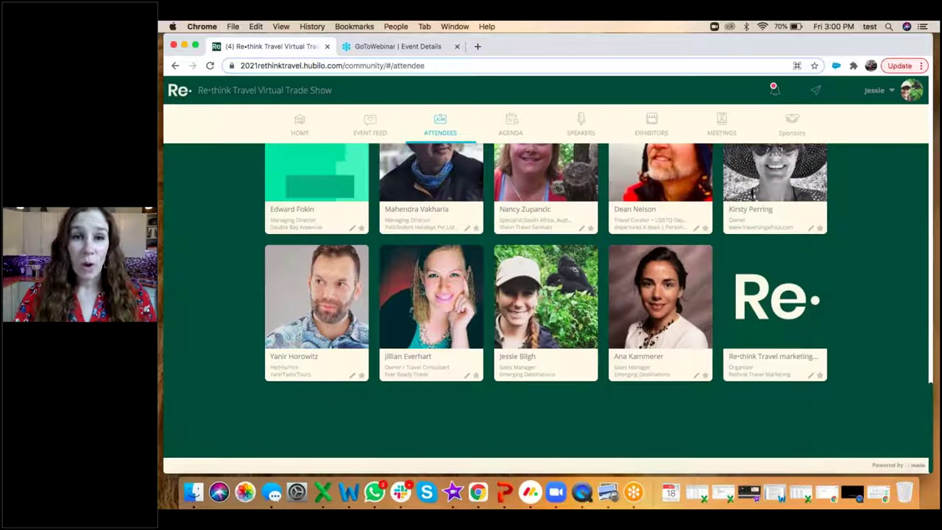
- Start a meeting request with the Re·think Travel marketing organiser
{"action": "scroll", "coordinate": [830, 326], "scroll_direction": "up", "scroll_amount": 1}
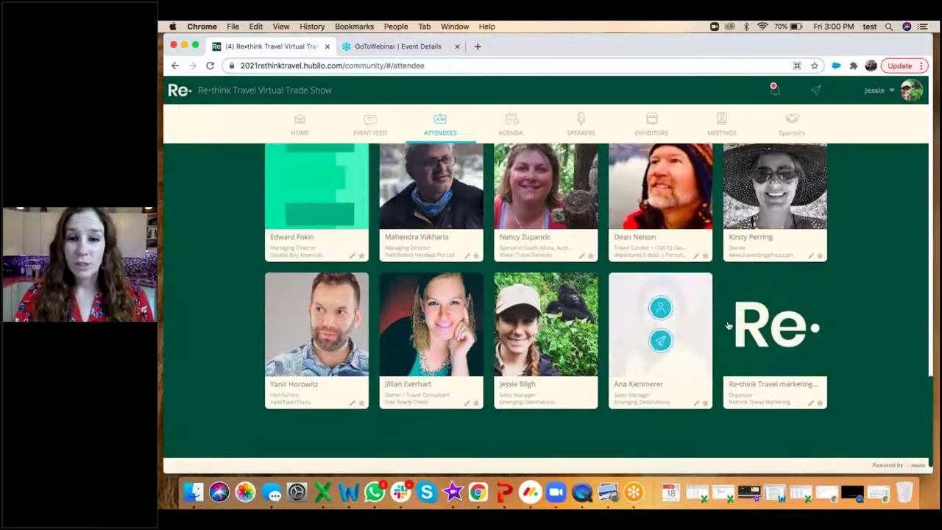
{"action": "mouse_move", "coordinate": [763, 330]}
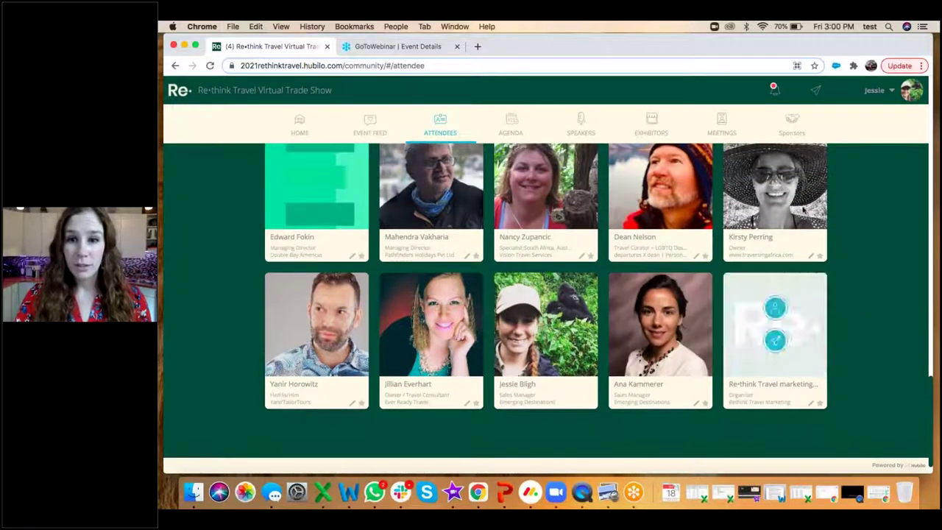
{"action": "mouse_move", "coordinate": [685, 345]}
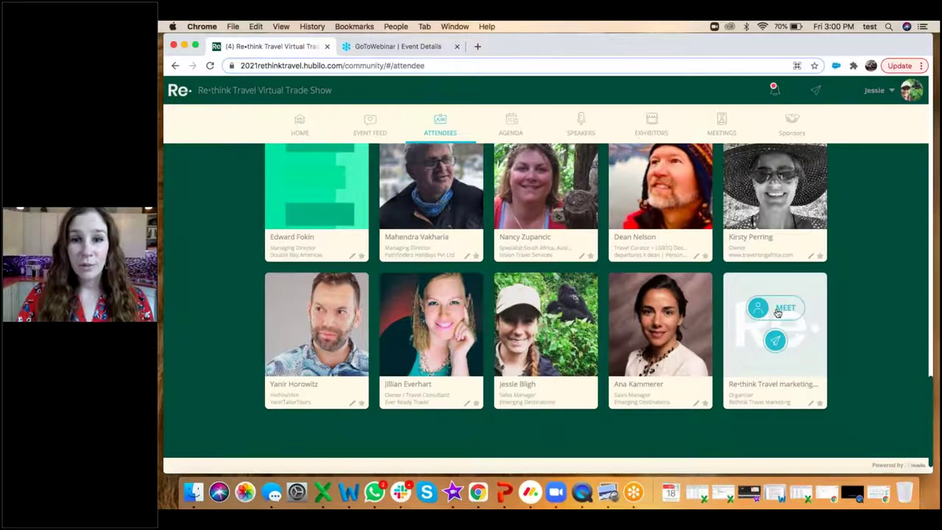
{"action": "left_click", "coordinate": [777, 310]}
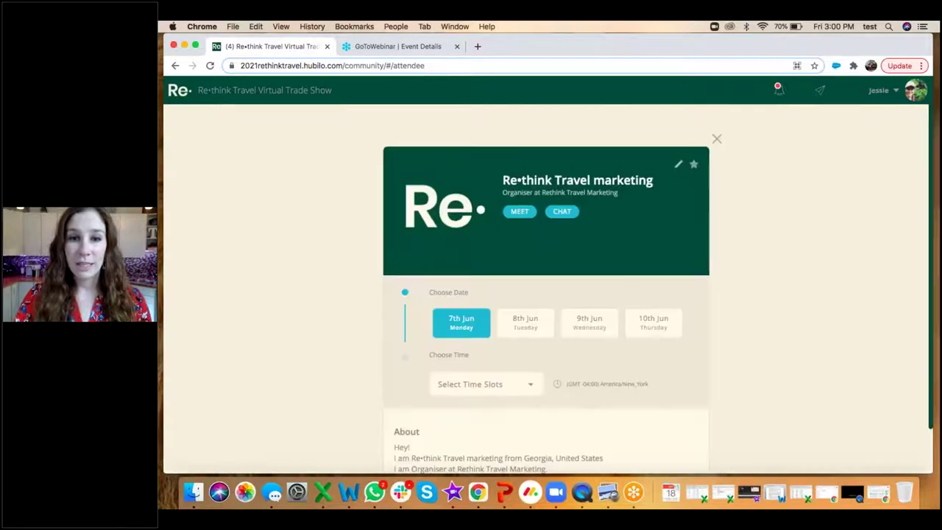
- Set the meeting request to 9th Jun, 09:00 AM - 09:30 AM
{"action": "scroll", "coordinate": [765, 315], "scroll_direction": "down", "scroll_amount": 2}
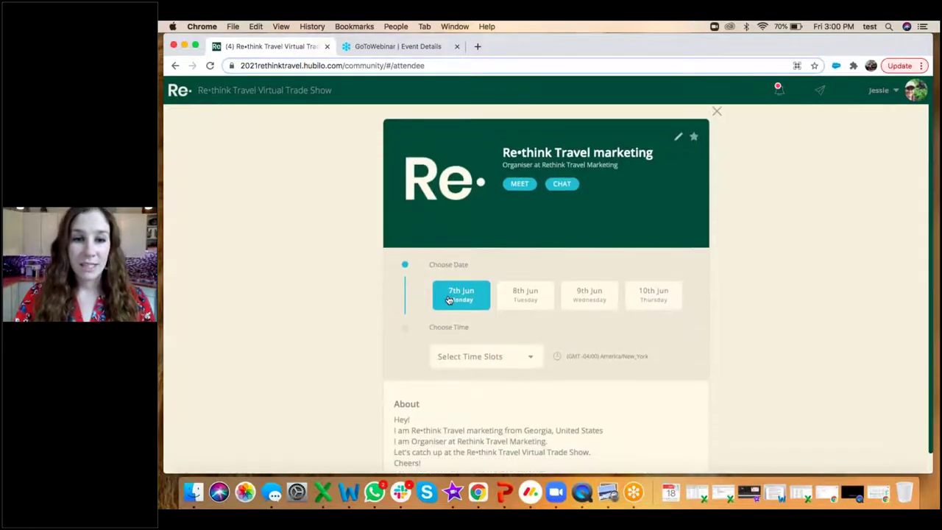
{"action": "left_click", "coordinate": [516, 295]}
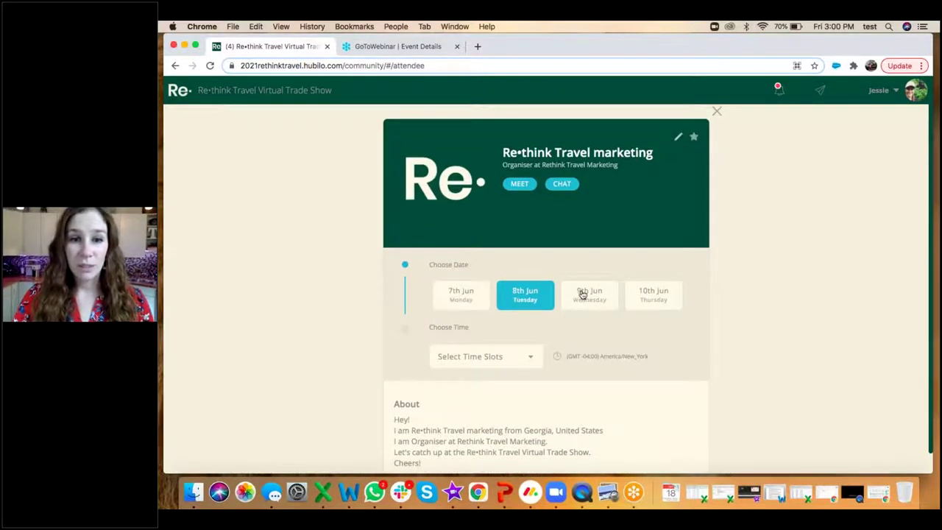
{"action": "left_click", "coordinate": [583, 294]}
{"action": "left_click", "coordinate": [501, 358]}
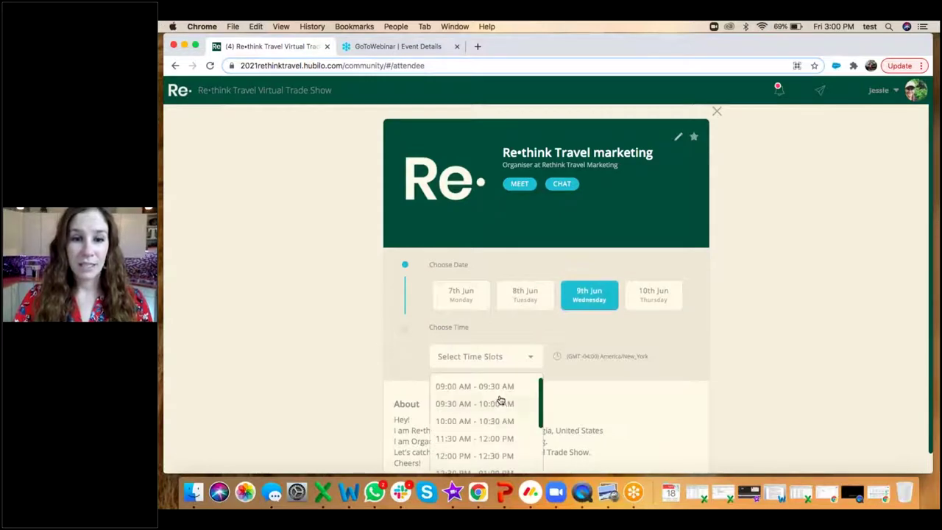
{"action": "scroll", "coordinate": [501, 400], "scroll_direction": "down", "scroll_amount": 3}
{"action": "scroll", "coordinate": [500, 400], "scroll_direction": "down", "scroll_amount": 3}
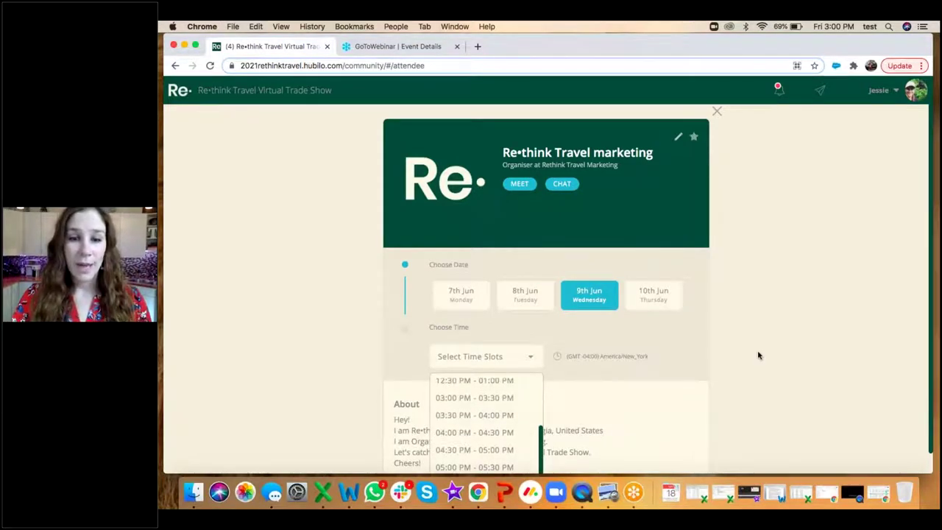
{"action": "scroll", "coordinate": [759, 355], "scroll_direction": "down", "scroll_amount": 1}
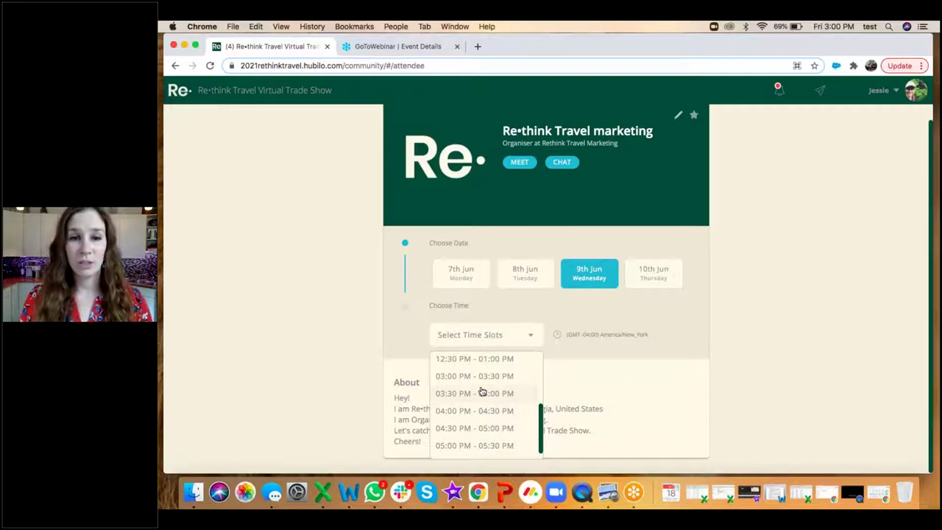
{"action": "scroll", "coordinate": [466, 372], "scroll_direction": "up", "scroll_amount": 5}
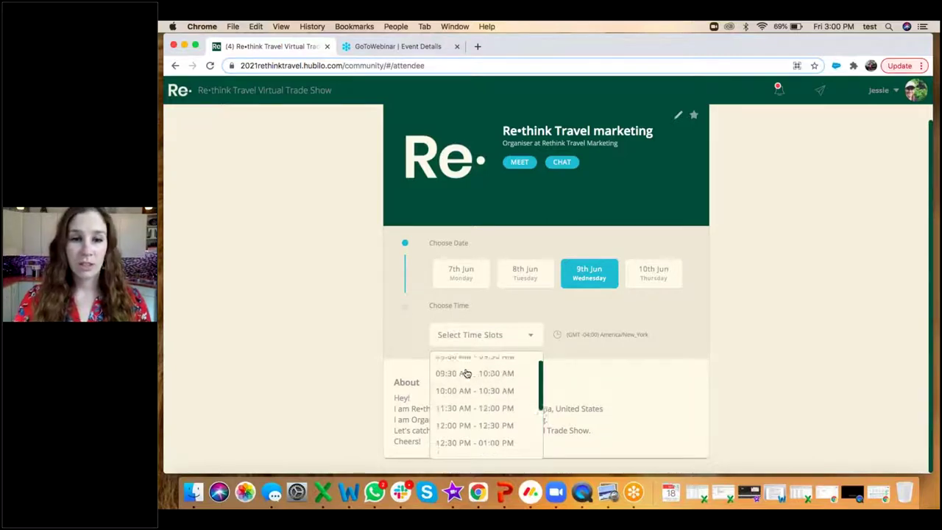
{"action": "left_click", "coordinate": [465, 368]}
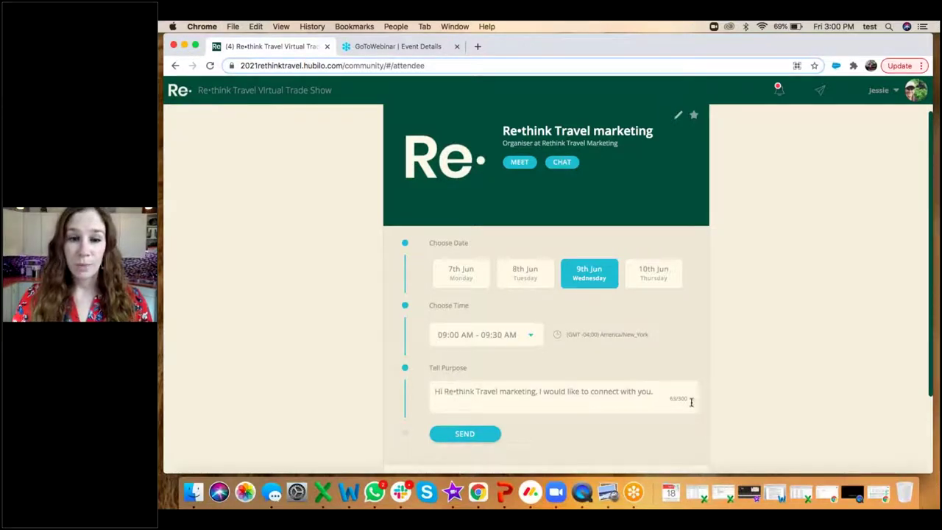
{"action": "left_click", "coordinate": [464, 438]}
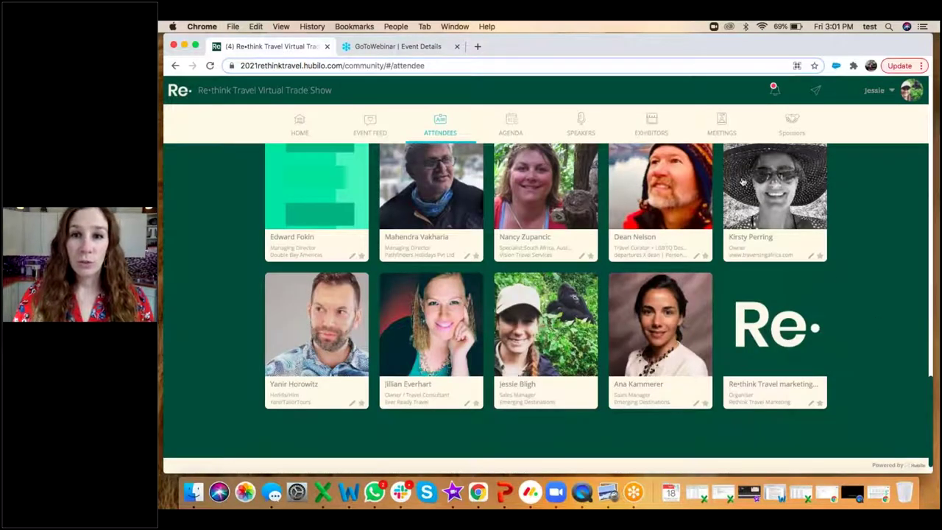
{"action": "left_click", "coordinate": [724, 125]}
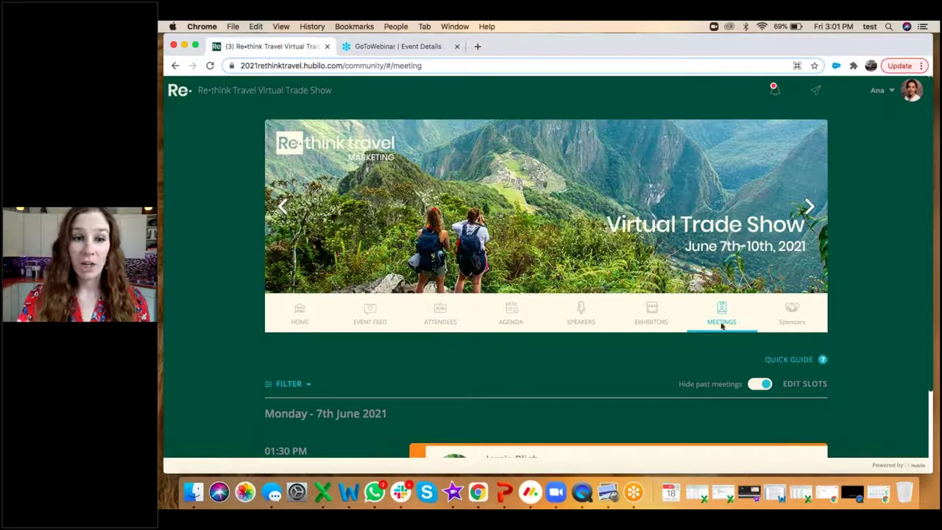
{"action": "left_click", "coordinate": [653, 321]}
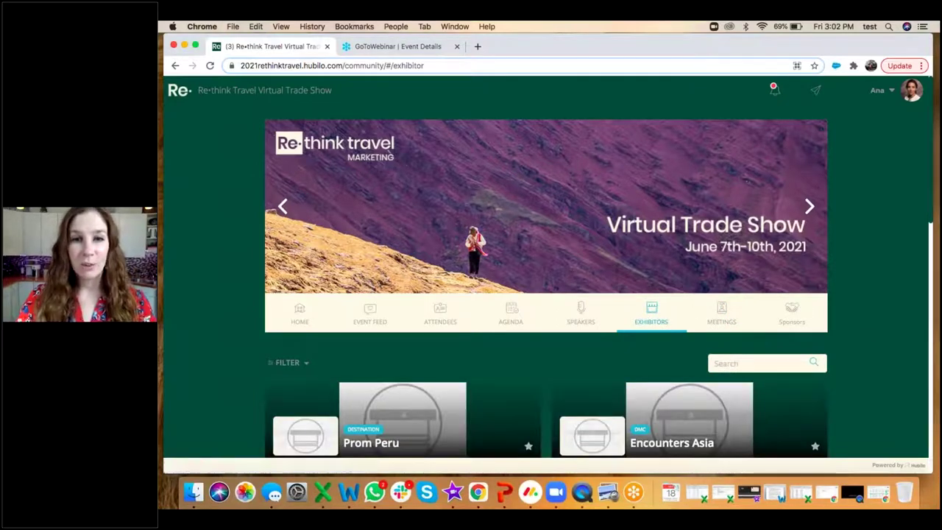
{"action": "scroll", "coordinate": [545, 294], "scroll_direction": "down", "scroll_amount": 5}
{"action": "scroll", "coordinate": [544, 295], "scroll_direction": "up", "scroll_amount": 2}
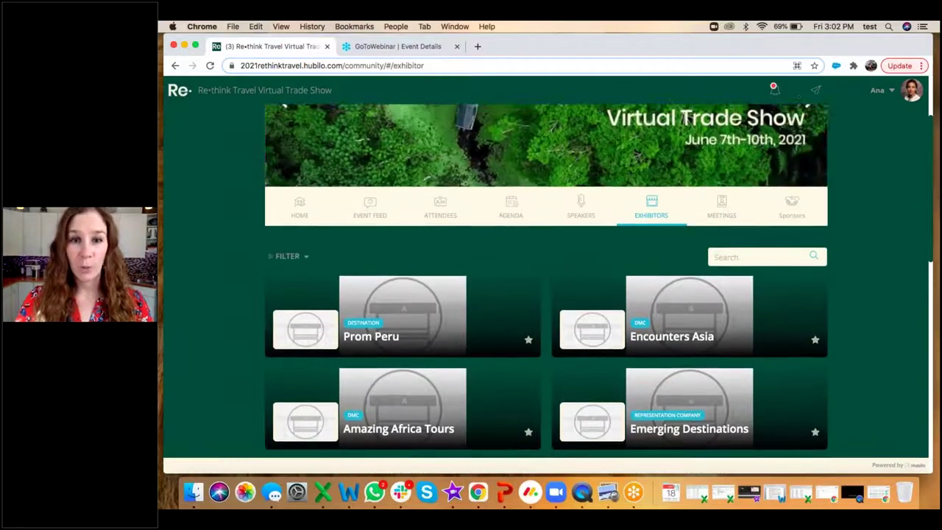
{"action": "scroll", "coordinate": [545, 295], "scroll_direction": "down", "scroll_amount": 1}
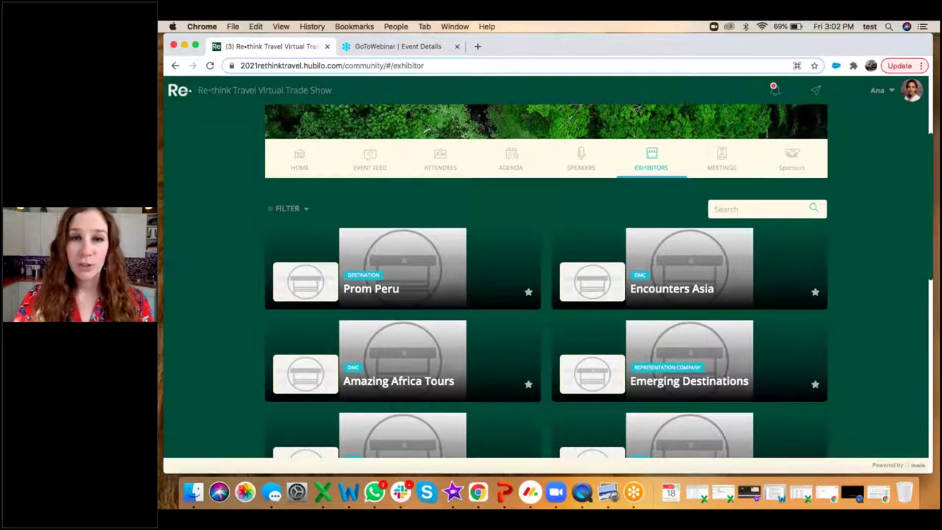
{"action": "scroll", "coordinate": [545, 295], "scroll_direction": "up", "scroll_amount": 1}
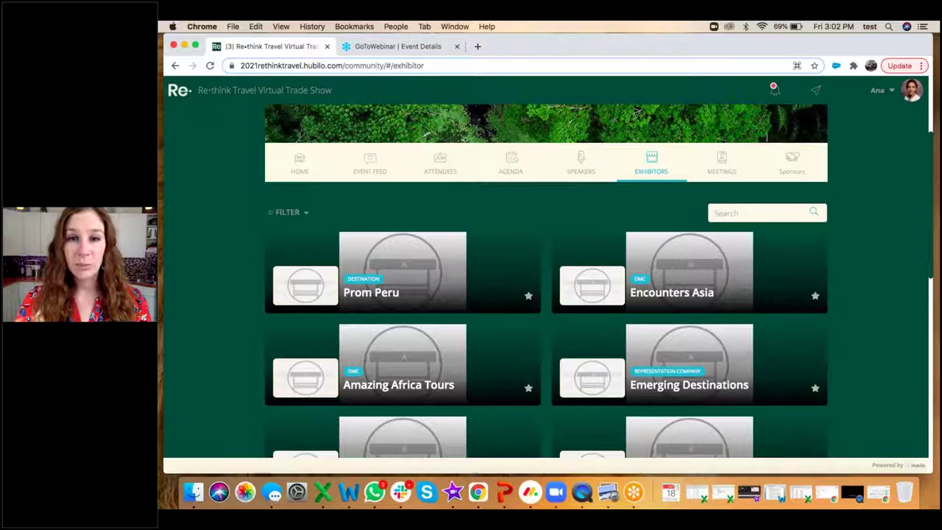
{"action": "scroll", "coordinate": [740, 339], "scroll_direction": "down", "scroll_amount": 1}
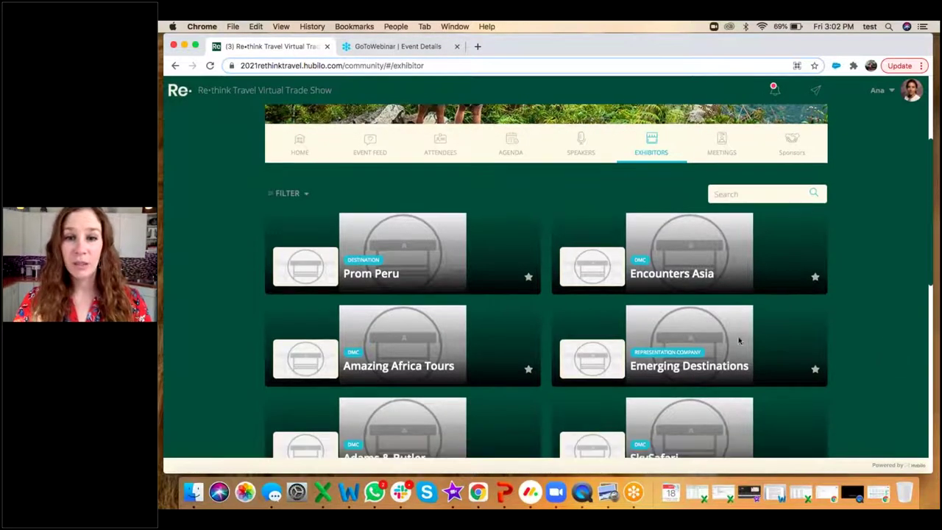
{"action": "mouse_move", "coordinate": [740, 340]}
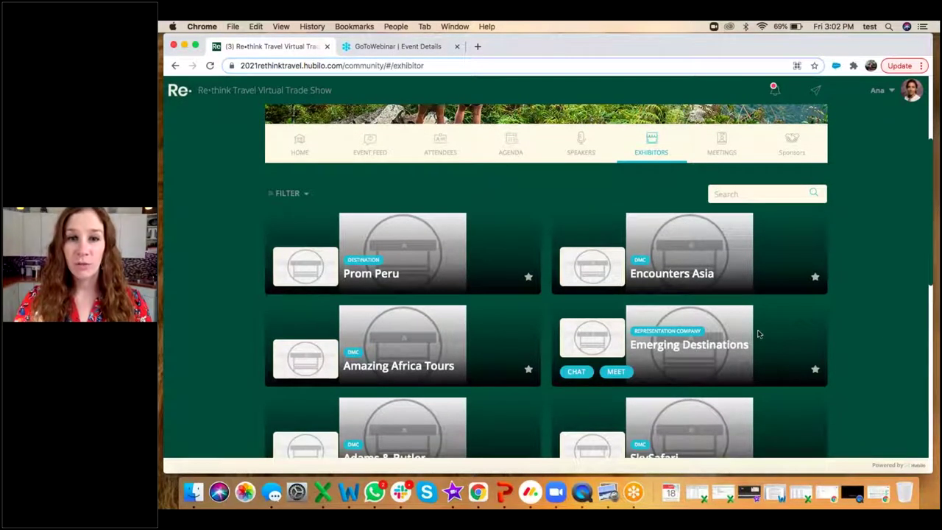
{"action": "left_click", "coordinate": [618, 373]}
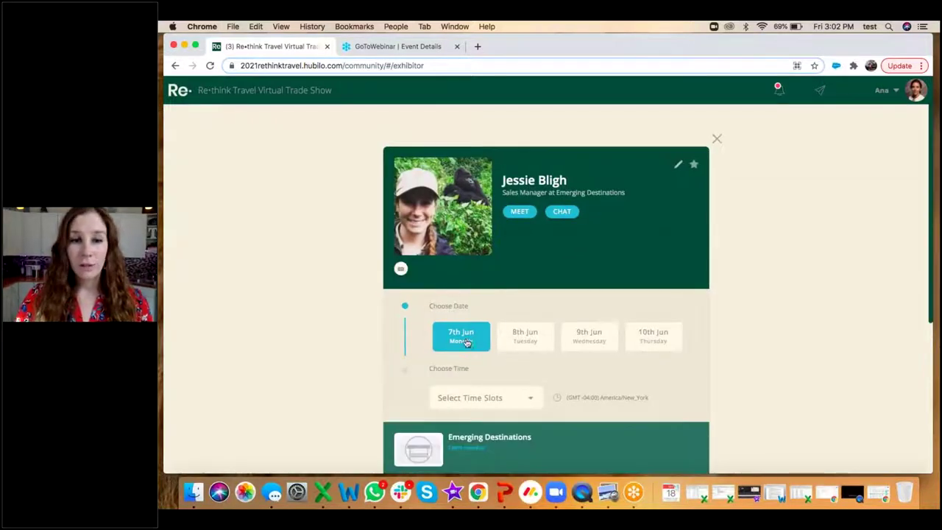
{"action": "left_click", "coordinate": [525, 337]}
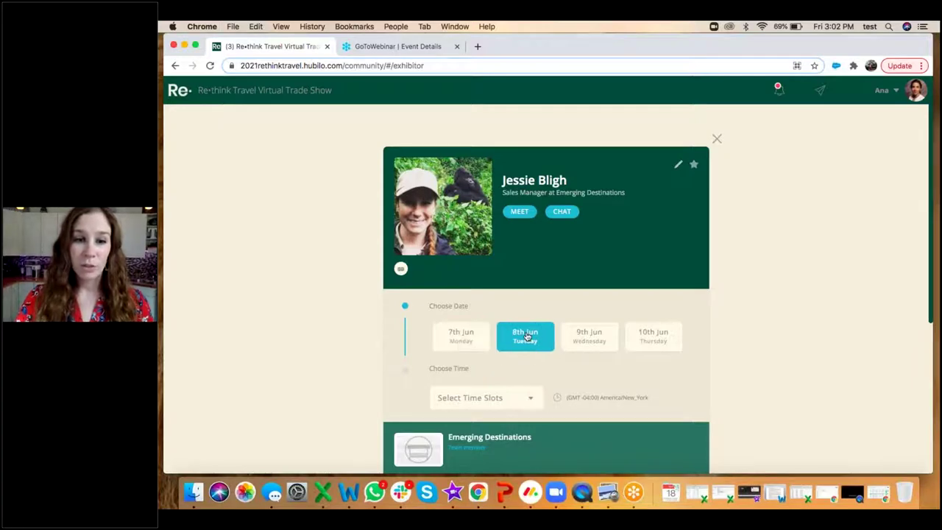
{"action": "left_click", "coordinate": [492, 398]}
{"action": "left_click", "coordinate": [473, 427]}
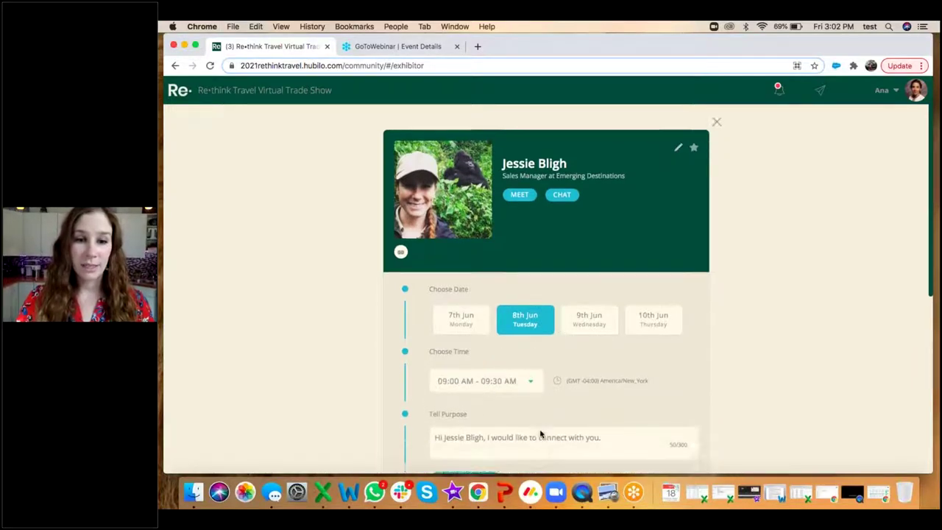
{"action": "scroll", "coordinate": [540, 435], "scroll_direction": "down", "scroll_amount": 2}
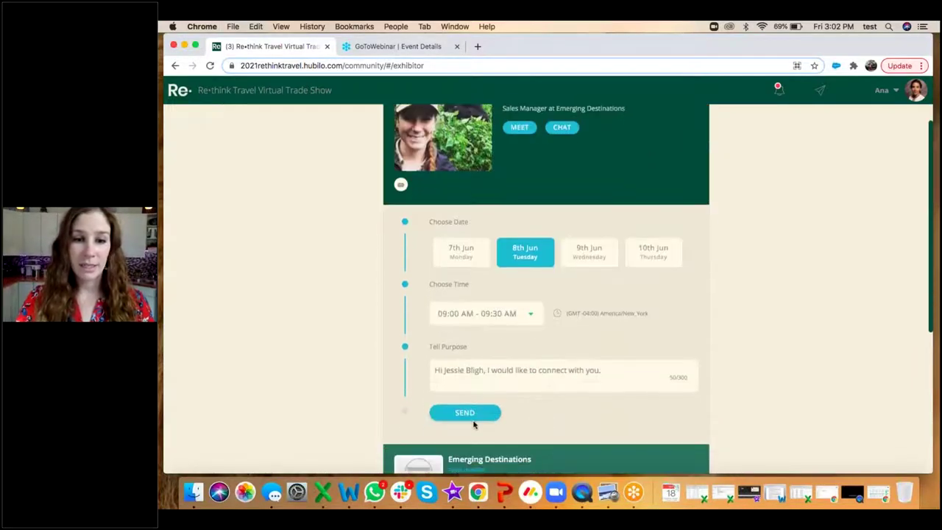
{"action": "left_click", "coordinate": [824, 293]}
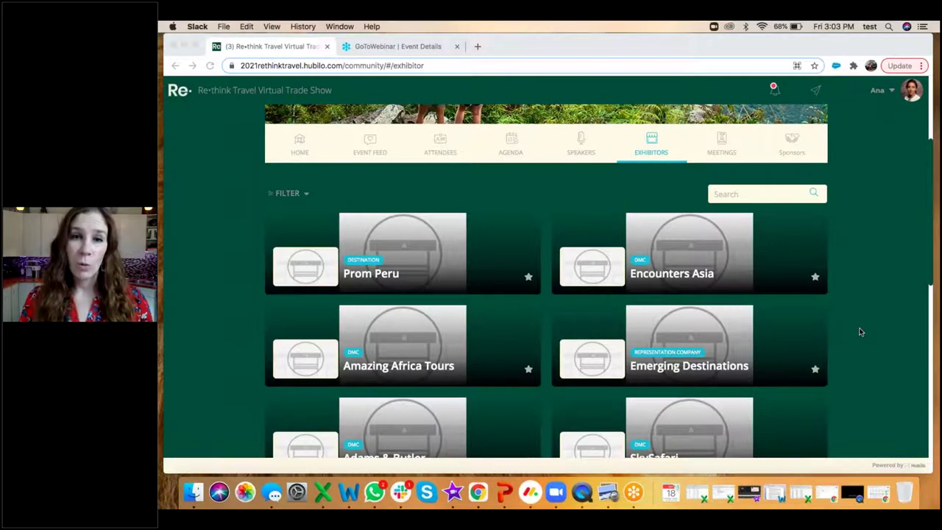
- Return to the browser and open the Emerging Destinations exhibitor booth page
{"action": "left_click", "coordinate": [746, 340]}
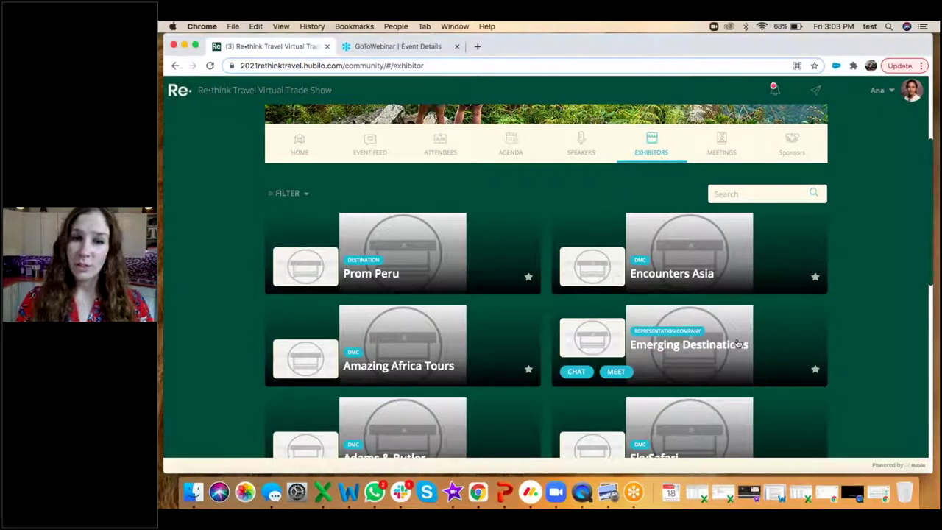
{"action": "left_click", "coordinate": [738, 343]}
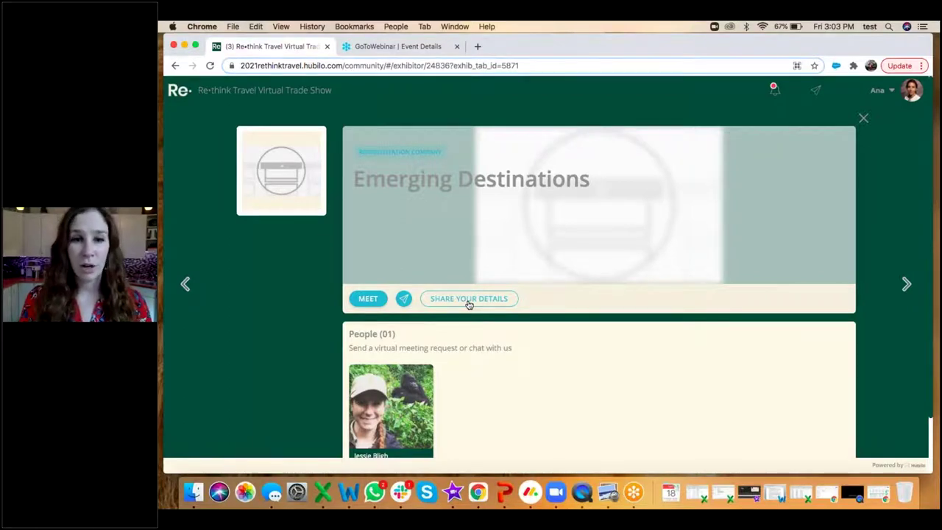
- Close the exhibitor page to view the pending 7th June 01:30 PM meeting request
{"action": "left_click", "coordinate": [865, 120]}
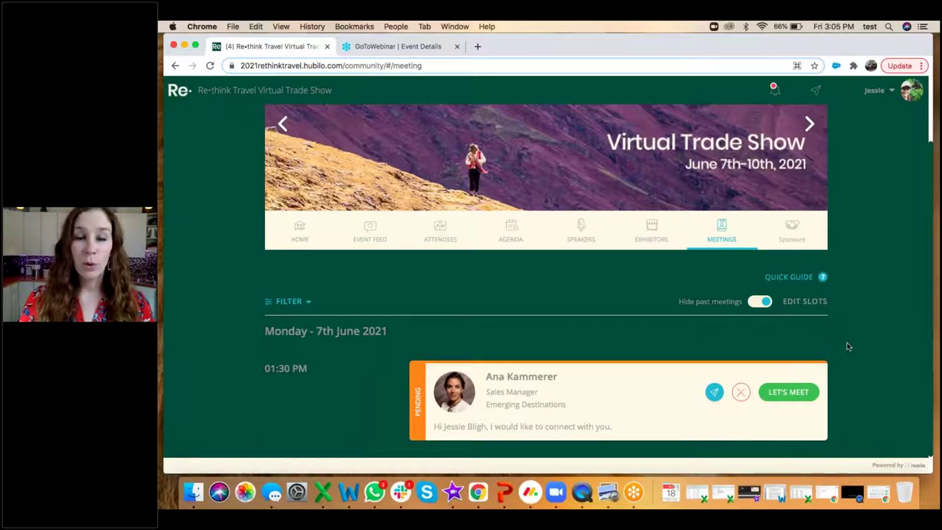
{"action": "scroll", "coordinate": [847, 346], "scroll_direction": "down", "scroll_amount": 1}
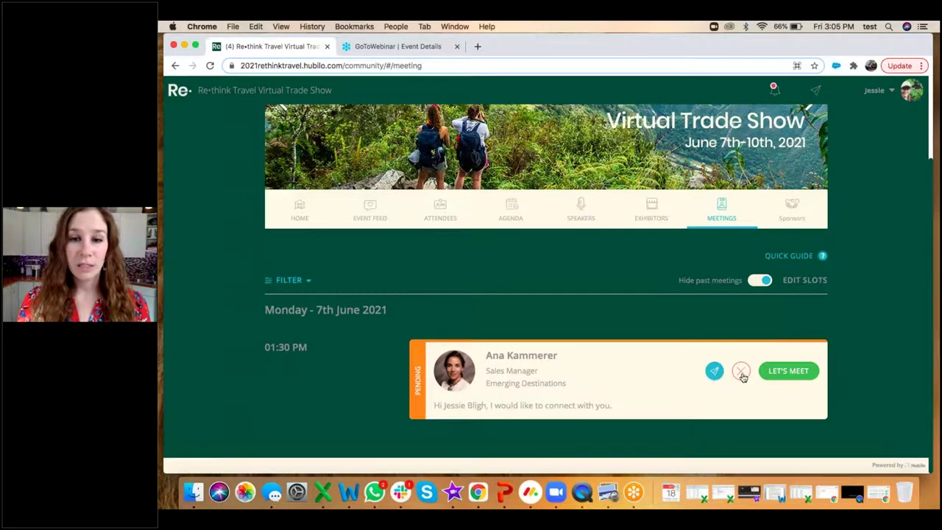
- Cancel the decline prompt and accept the 7th June 01:30 PM request with LET'S MEET
{"action": "left_click", "coordinate": [741, 374]}
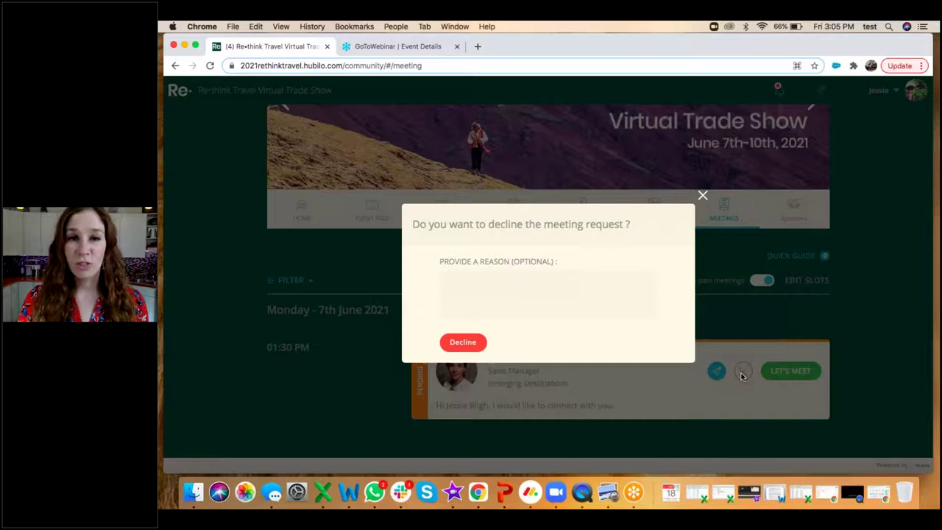
{"action": "left_click", "coordinate": [703, 198]}
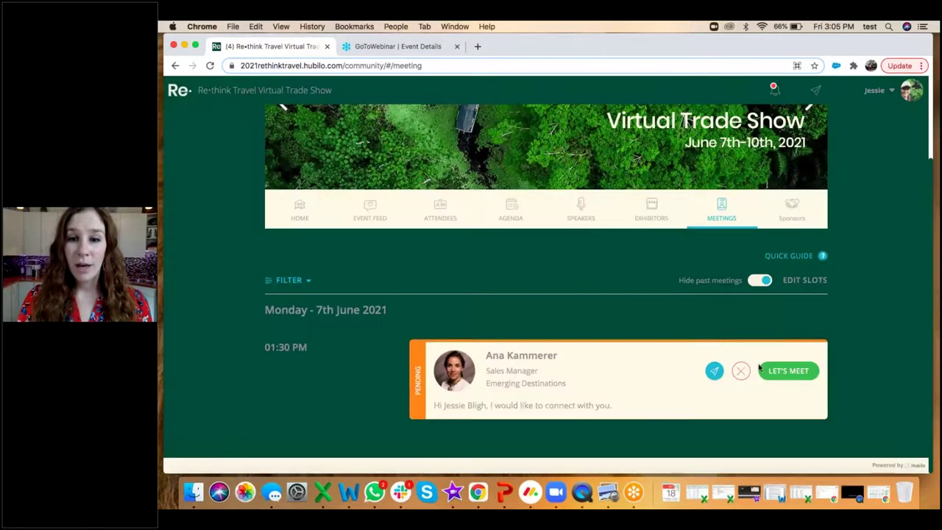
{"action": "left_click", "coordinate": [801, 372]}
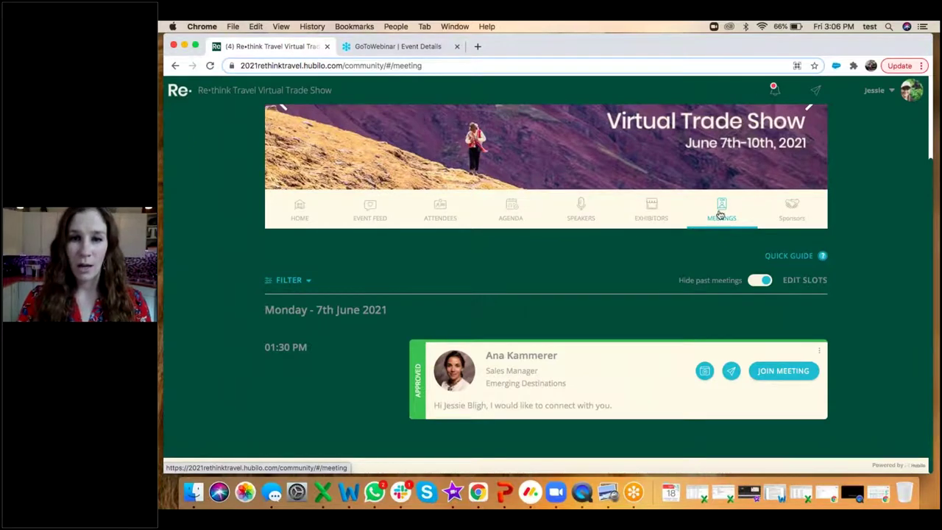
- Open the Agenda, check the June 8 sessions, then go back to June 7
{"action": "left_click", "coordinate": [510, 206]}
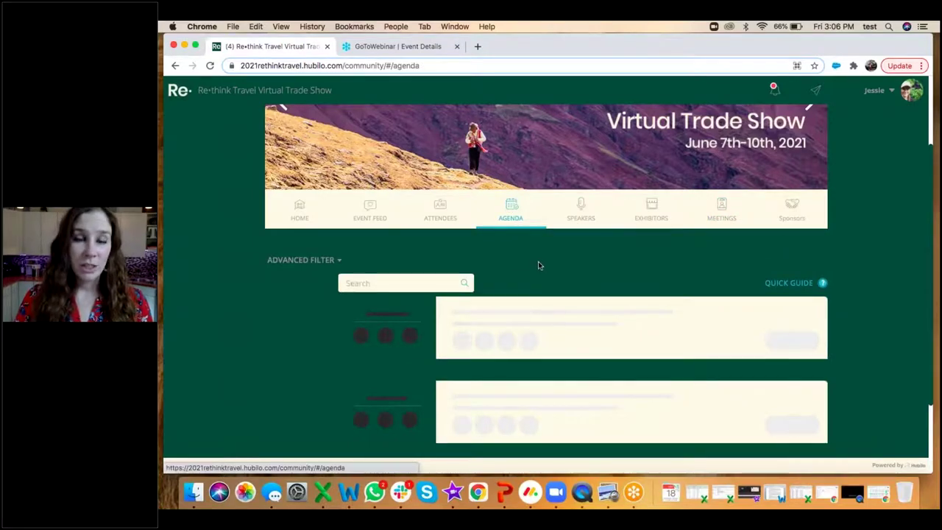
{"action": "scroll", "coordinate": [545, 280], "scroll_direction": "up", "scroll_amount": 3}
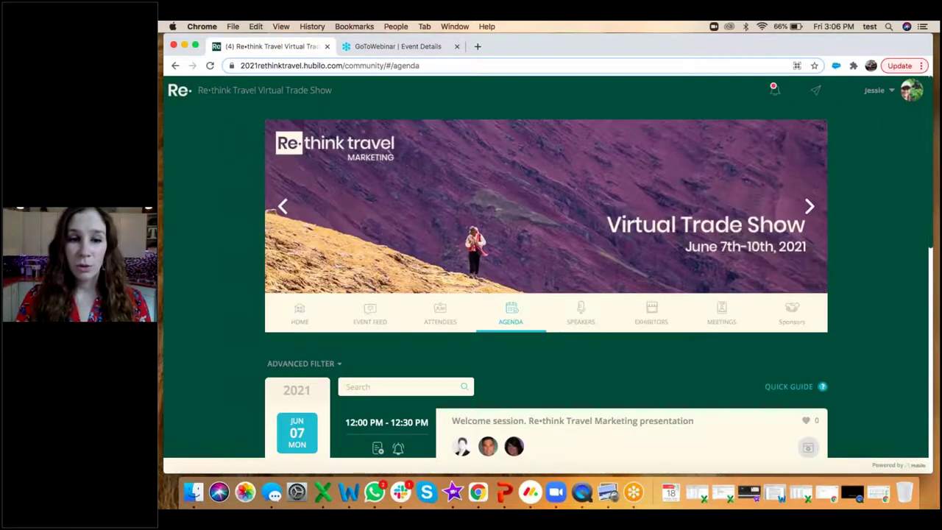
{"action": "scroll", "coordinate": [279, 346], "scroll_direction": "down", "scroll_amount": 4}
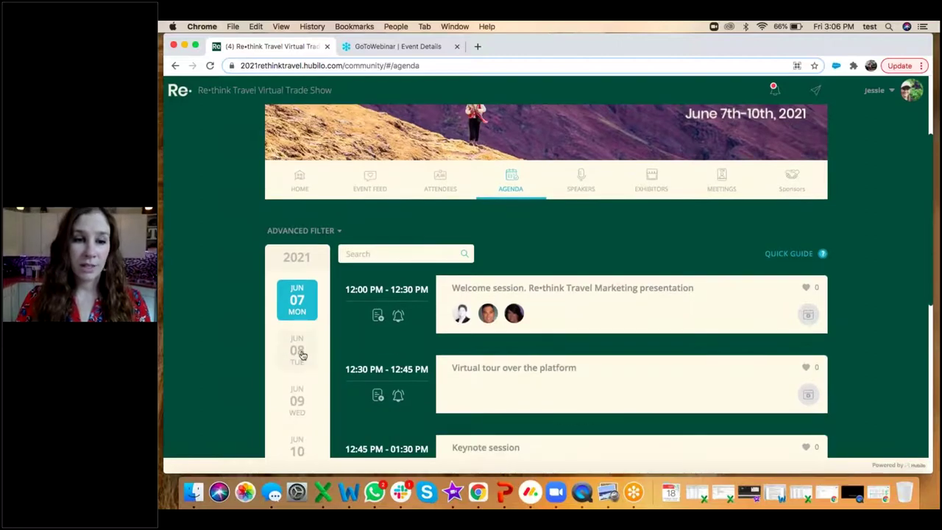
{"action": "left_click", "coordinate": [298, 351]}
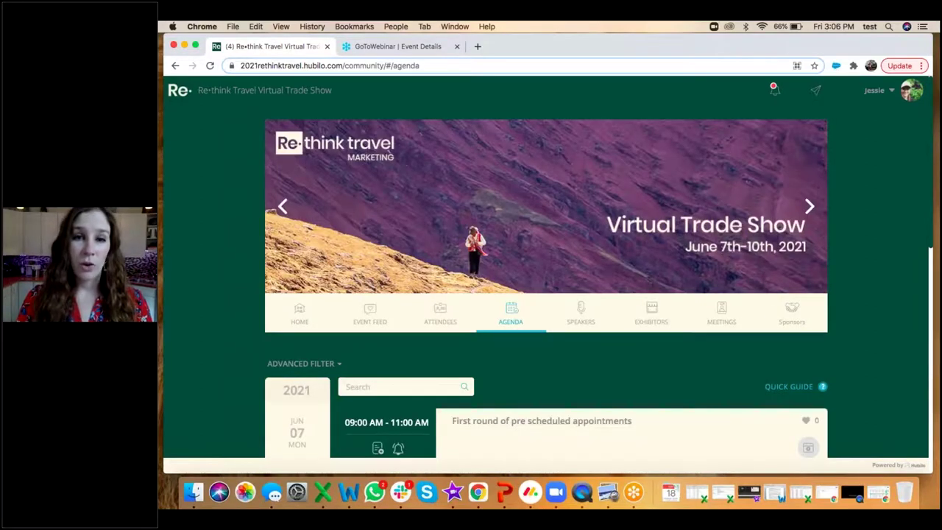
{"action": "scroll", "coordinate": [299, 388], "scroll_direction": "down", "scroll_amount": 3}
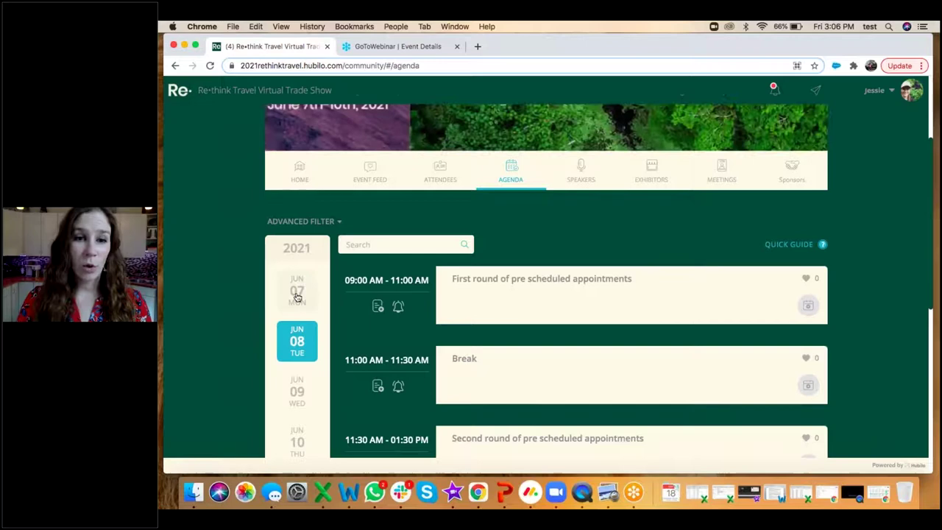
{"action": "left_click", "coordinate": [297, 294]}
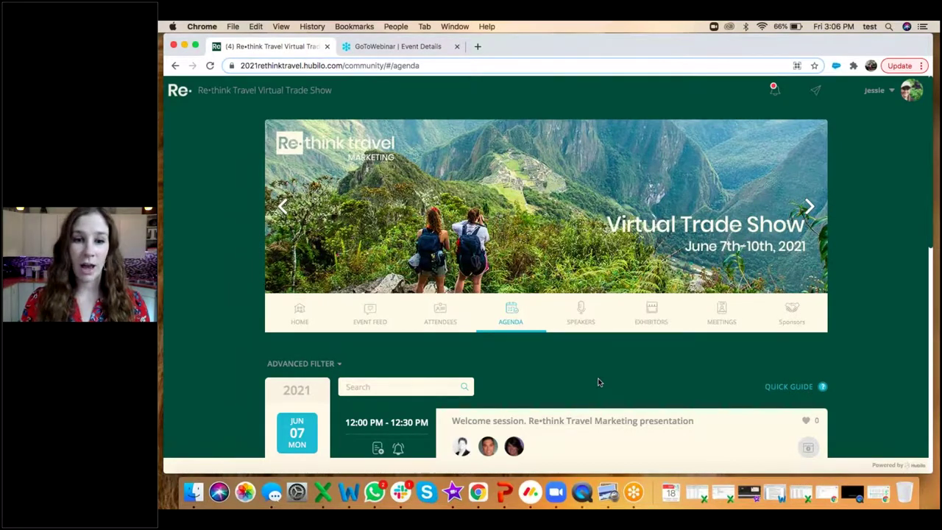
{"action": "scroll", "coordinate": [598, 382], "scroll_direction": "down", "scroll_amount": 3}
{"action": "scroll", "coordinate": [598, 382], "scroll_direction": "up", "scroll_amount": 1}
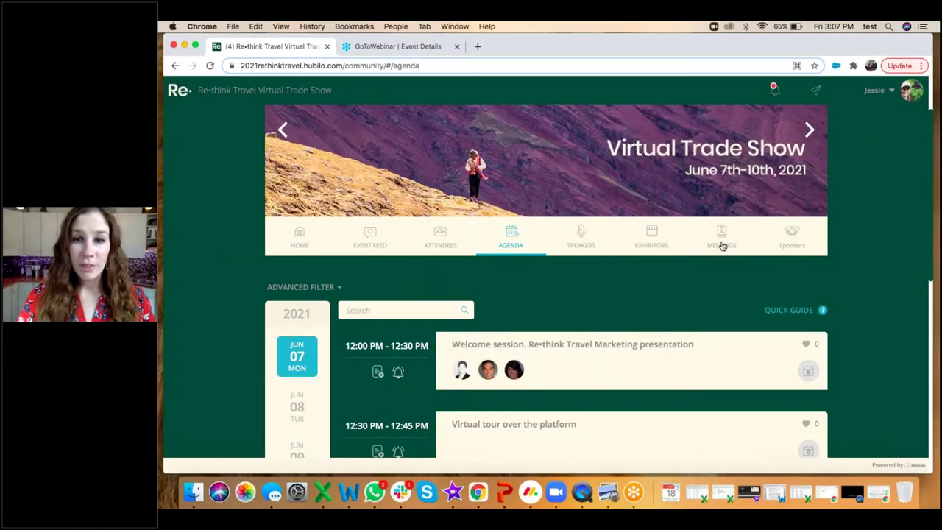
- Return to the trade show's Meetings list to see the approved 7th June 01:30 PM meeting
{"action": "left_click", "coordinate": [722, 244]}
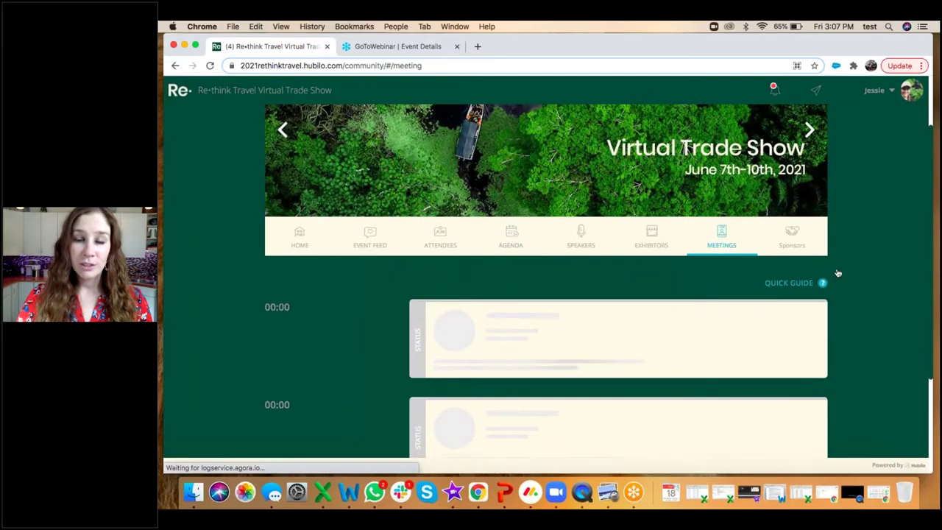